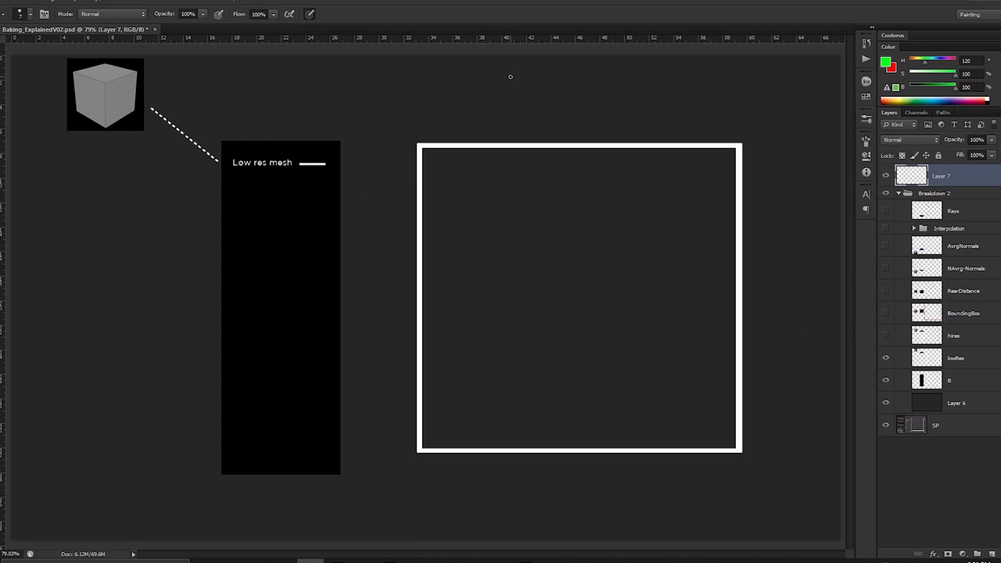
Step: Turn on the high-res mesh layer, then sketch and undo trial arrows at the outline's corner
left_click(886, 335)
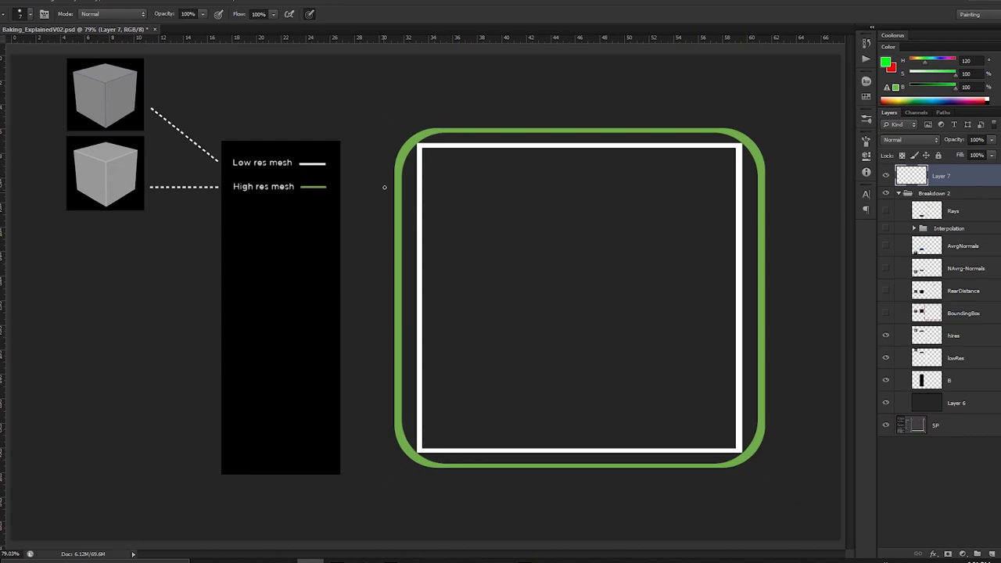
left_click_drag(343, 131, 379, 150)
left_click_drag(368, 139, 365, 155)
left_click_drag(414, 123, 381, 167)
mouse_move(422, 122)
left_mouse_down()
mouse_move(390, 139)
mouse_move(381, 167)
left_mouse_up()
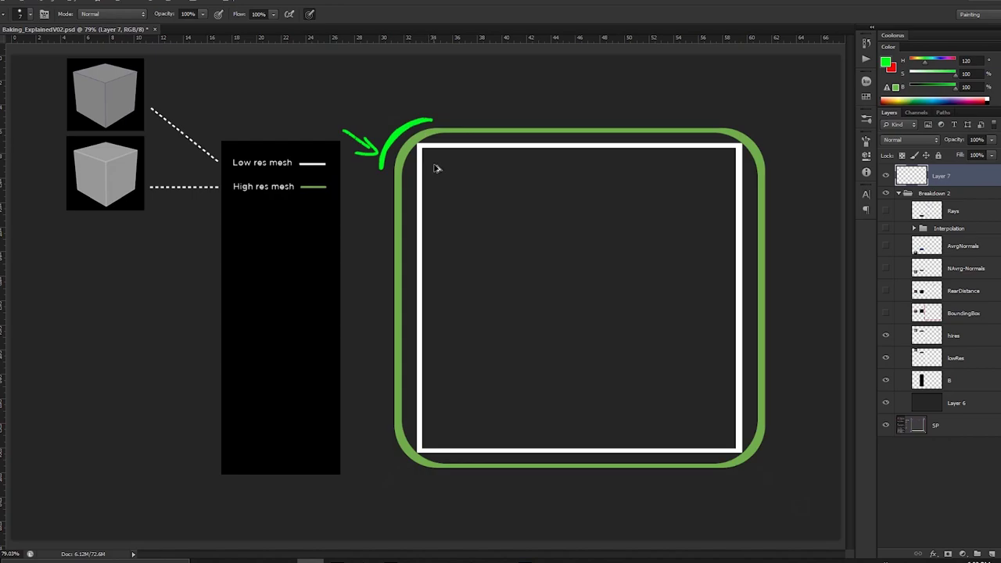
key("ctrl+alt+z")
key("ctrl+alt+z")
key("ctrl+alt+z")
key("ctrl+alt+z")
key("ctrl+alt+z")
key("ctrl+alt+z")
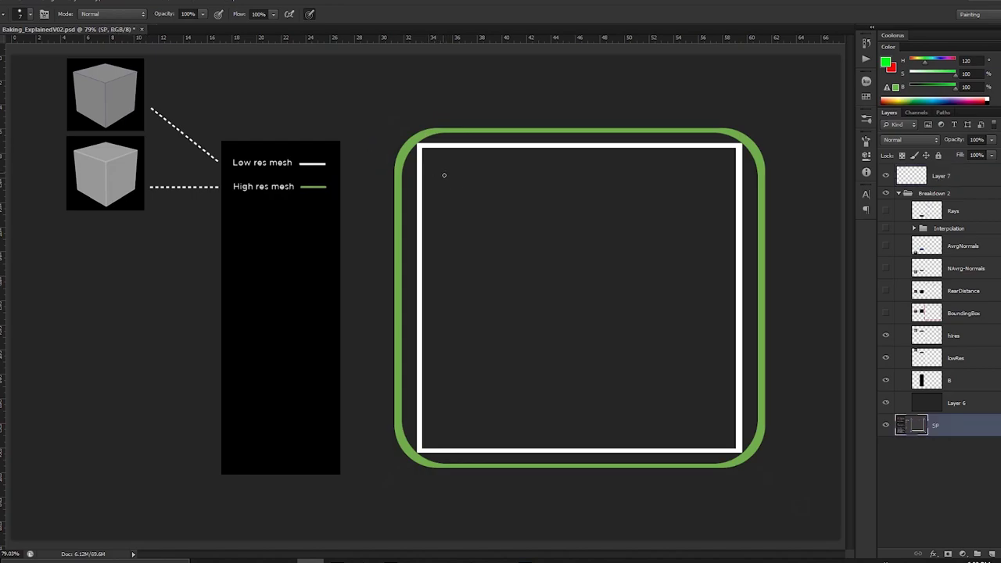
Step: Try an L-shaped corner stroke inside the white square on the lowRes layer, undoing it twice
left_click(931, 336)
left_click(936, 359)
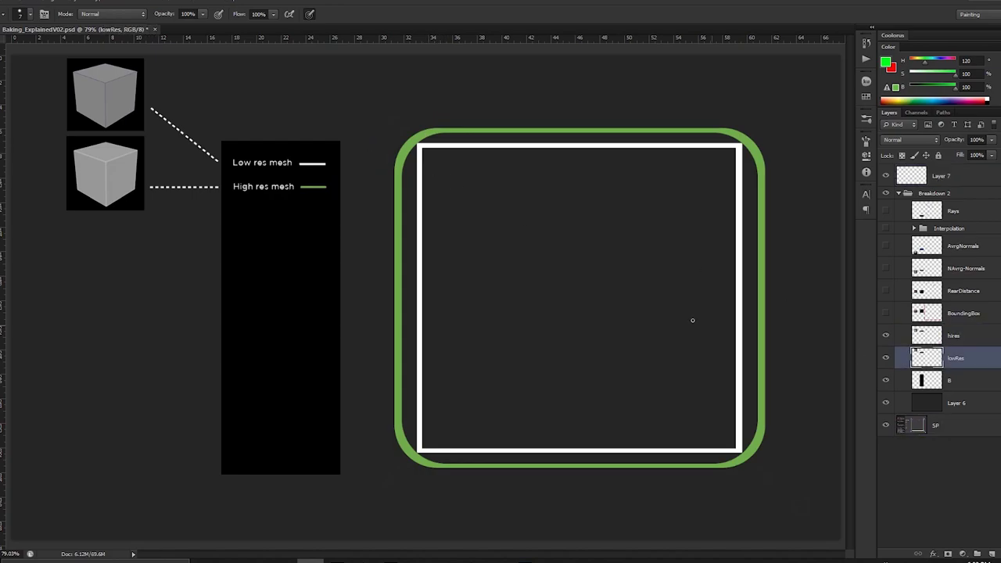
mouse_move(440, 231)
left_mouse_down()
mouse_move(439, 176)
mouse_move(507, 174)
left_mouse_up()
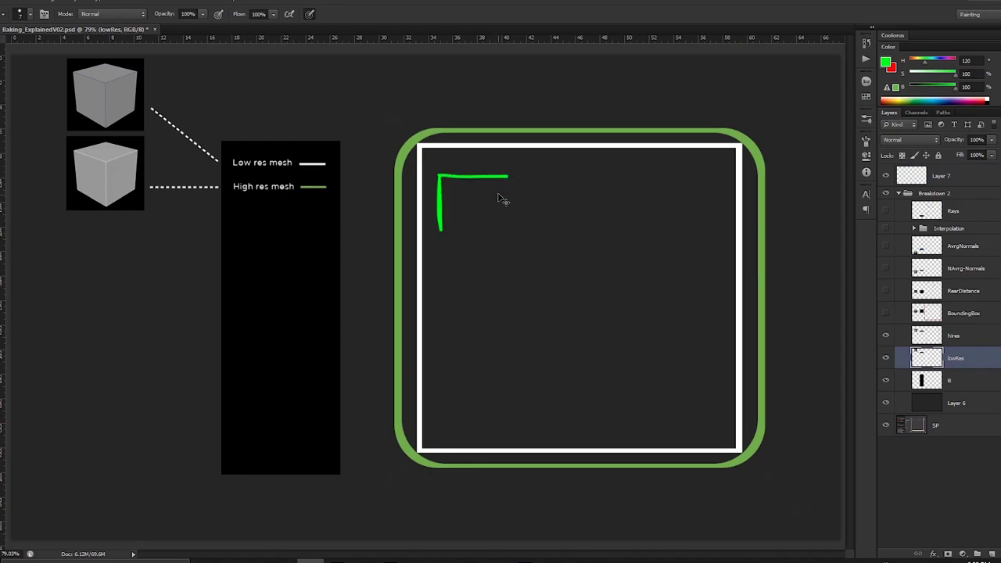
key("ctrl+alt+z")
mouse_move(446, 219)
left_mouse_down()
mouse_move(446, 192)
mouse_move(500, 168)
left_mouse_up()
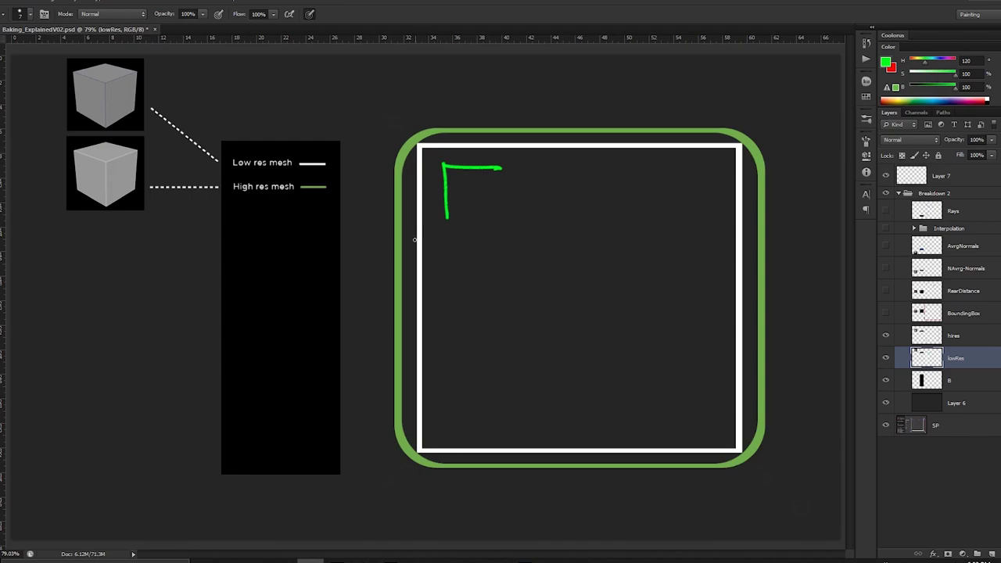
key("ctrl+alt+z")
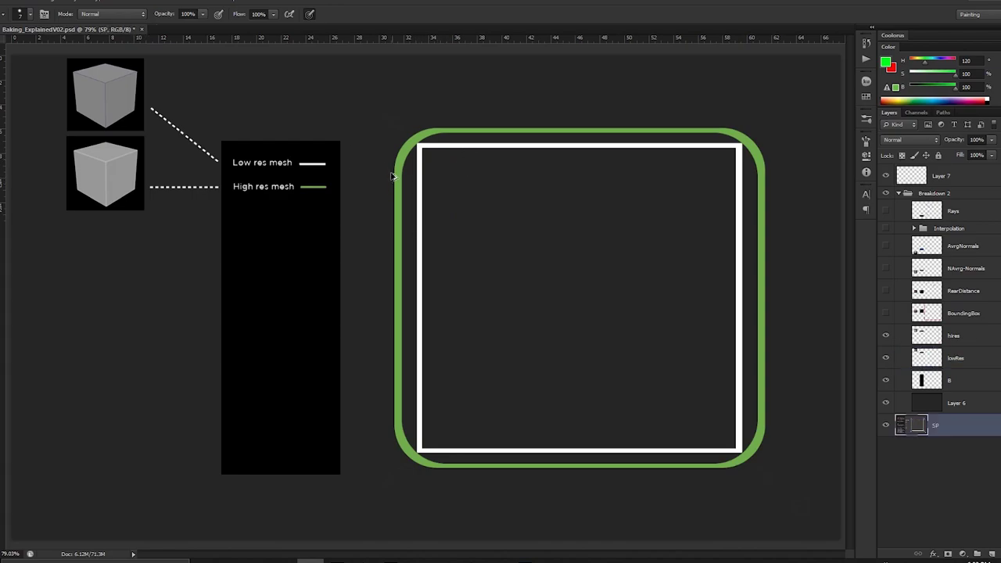
Step: Sketch strokes above the high-res outline's top-left corner on the hires layer, then undo them
left_click(926, 344)
mouse_move(429, 104)
left_mouse_down()
mouse_move(390, 129)
mouse_move(384, 146)
mouse_move(422, 121)
mouse_move(381, 172)
left_mouse_up()
mouse_move(429, 117)
left_mouse_down()
mouse_move(388, 141)
mouse_move(380, 160)
left_mouse_up()
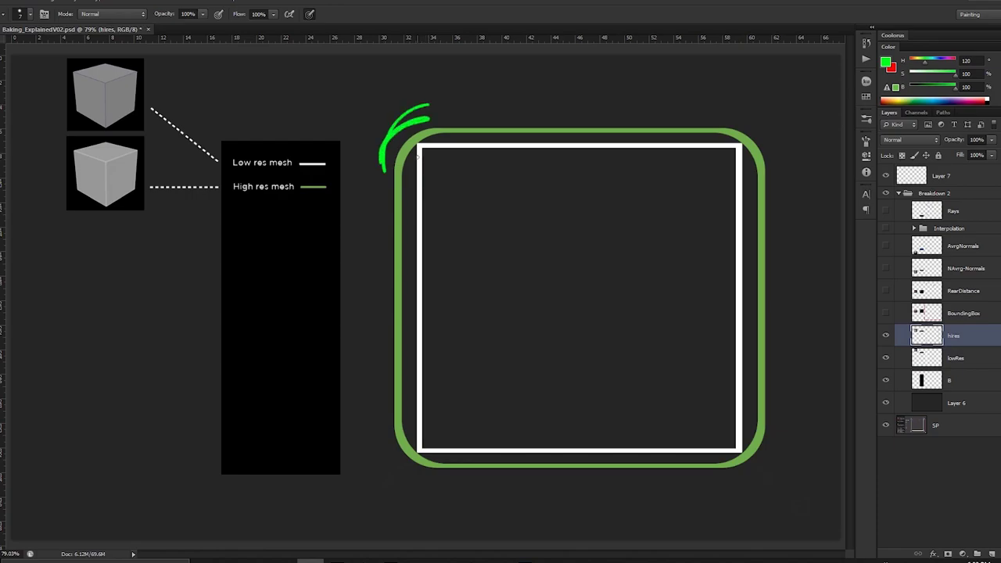
key("ctrl+alt+z")
key("ctrl+alt+z")
key("ctrl+alt+z")
Step: Bring Maya to the front and select the High01 cube to view its UVs
mouse_move(338, 559)
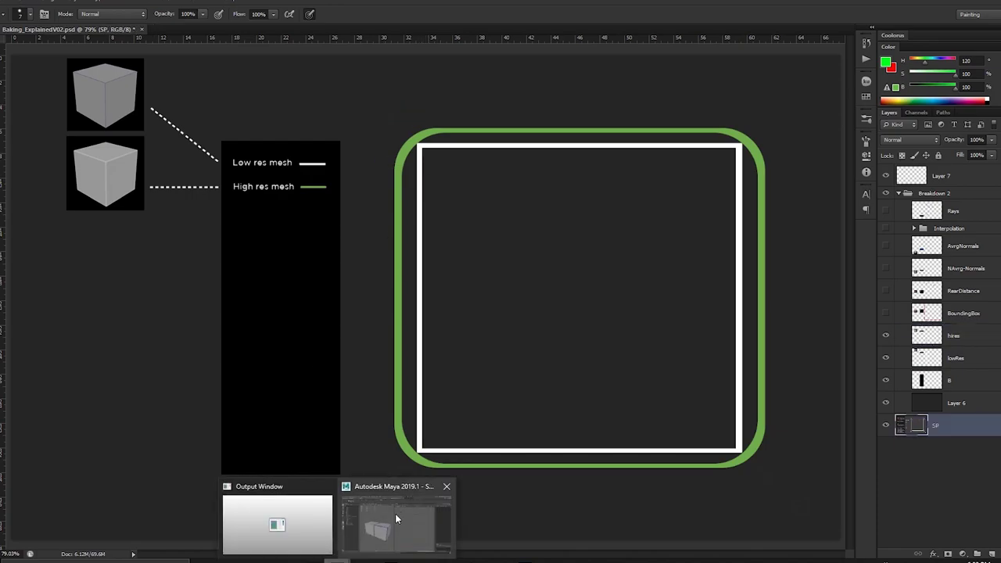
left_click(394, 513)
left_click_drag(352, 262, 371, 270, "alt")
left_click(218, 287)
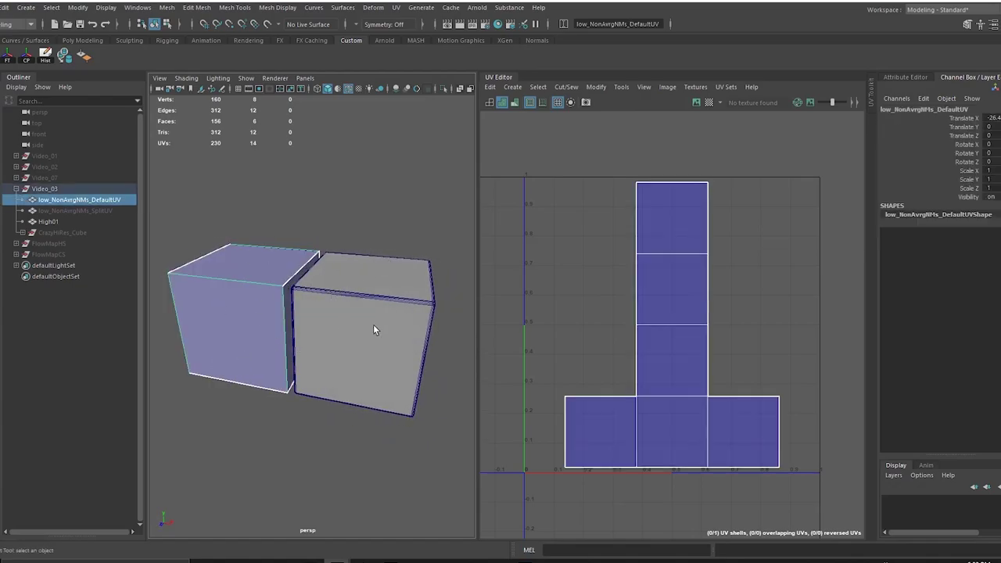
left_click(383, 266)
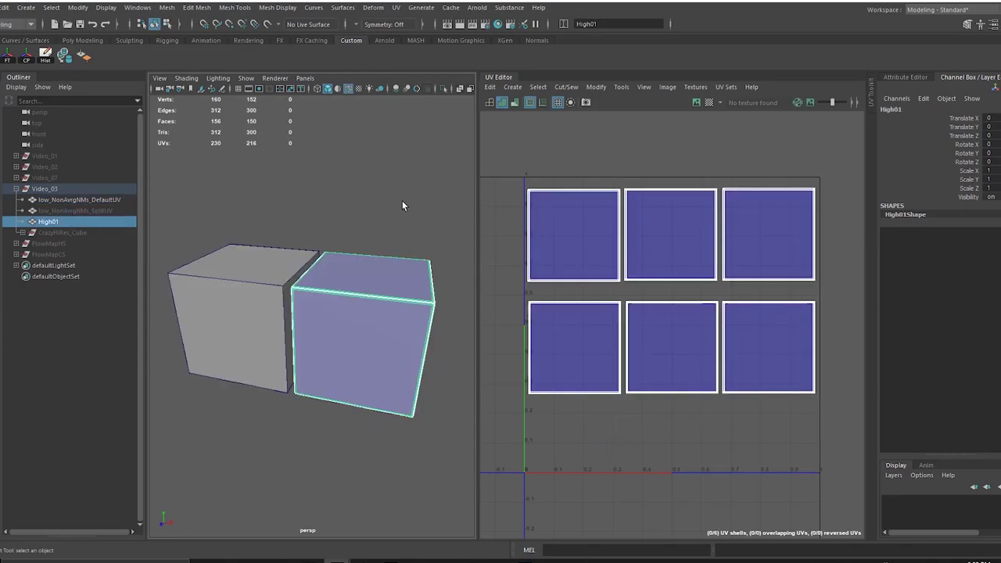
left_click_drag(426, 253, 422, 230, "alt")
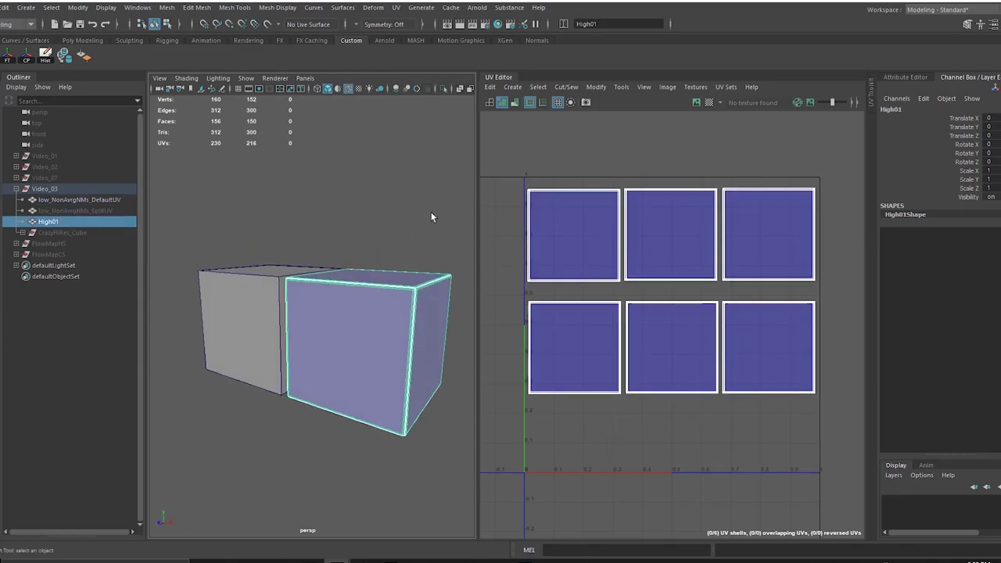
left_click(431, 227)
left_click(433, 280)
Step: Select all six of High01's UV shells and delete them
right_click(639, 258)
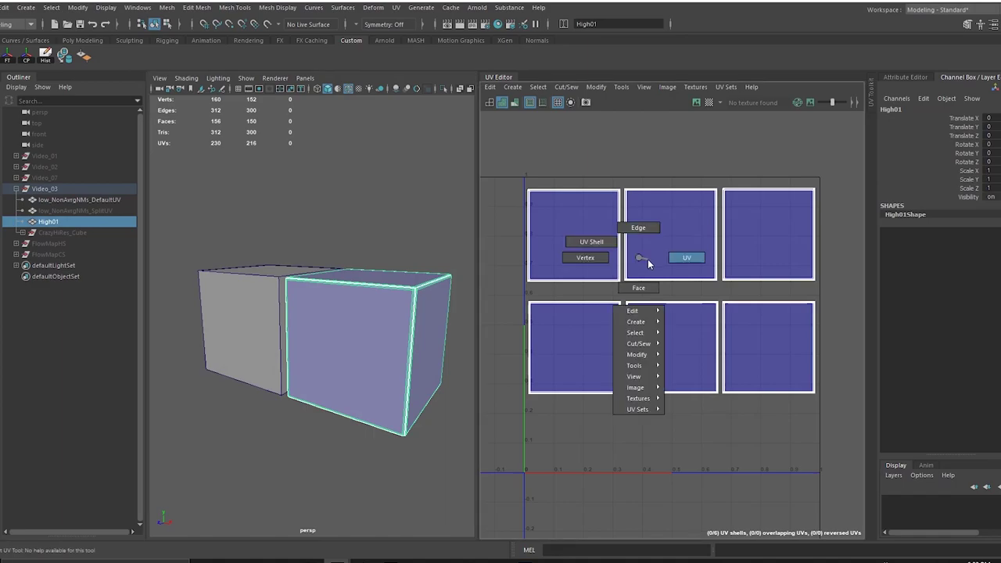
right_click_drag(648, 258, 591, 241)
left_click_drag(576, 216, 739, 387)
key("Delete")
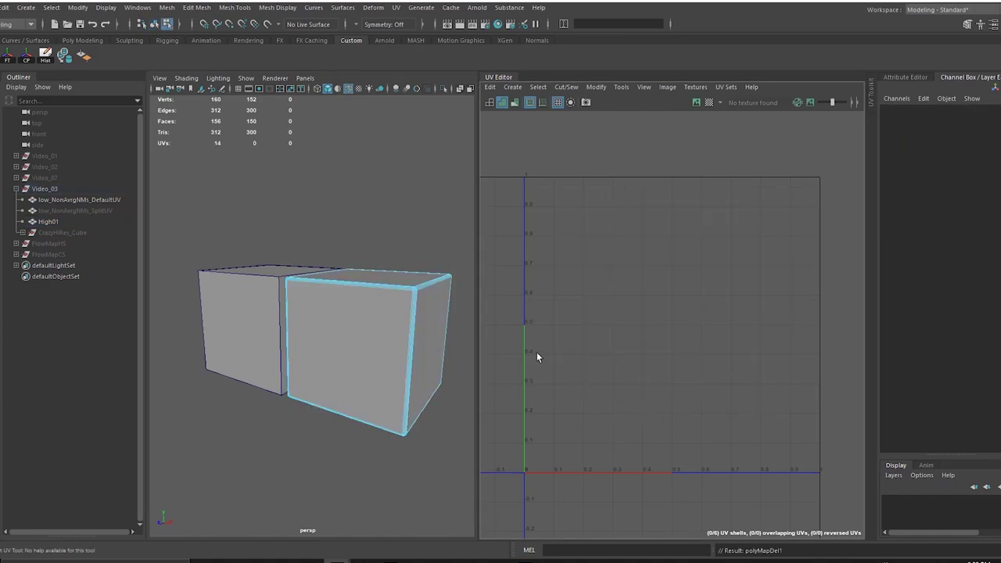
Step: Turn off wireframe-on-shaded so both cubes display plain shaded
right_click_drag(397, 270, 436, 250)
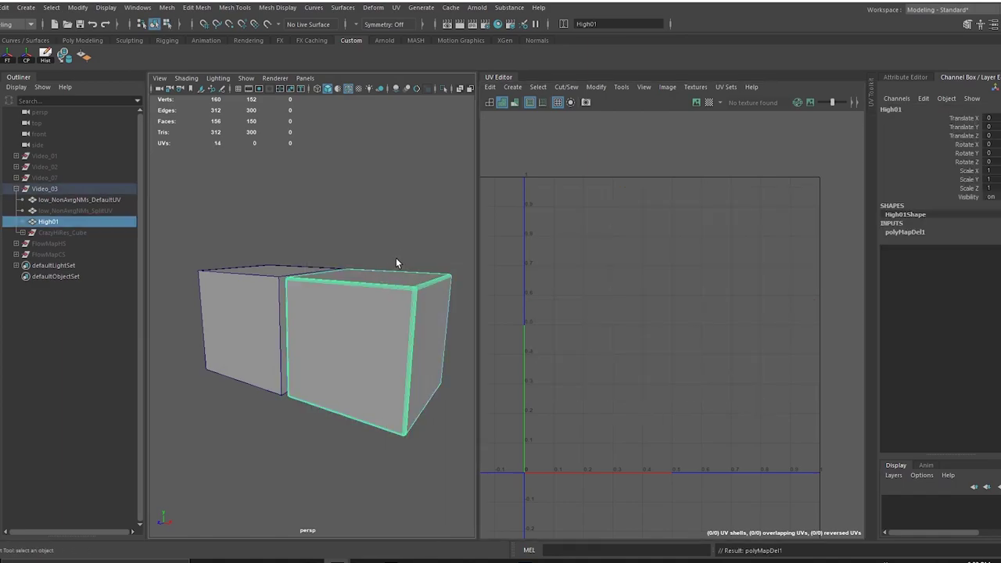
scroll(413, 301, "up", 6)
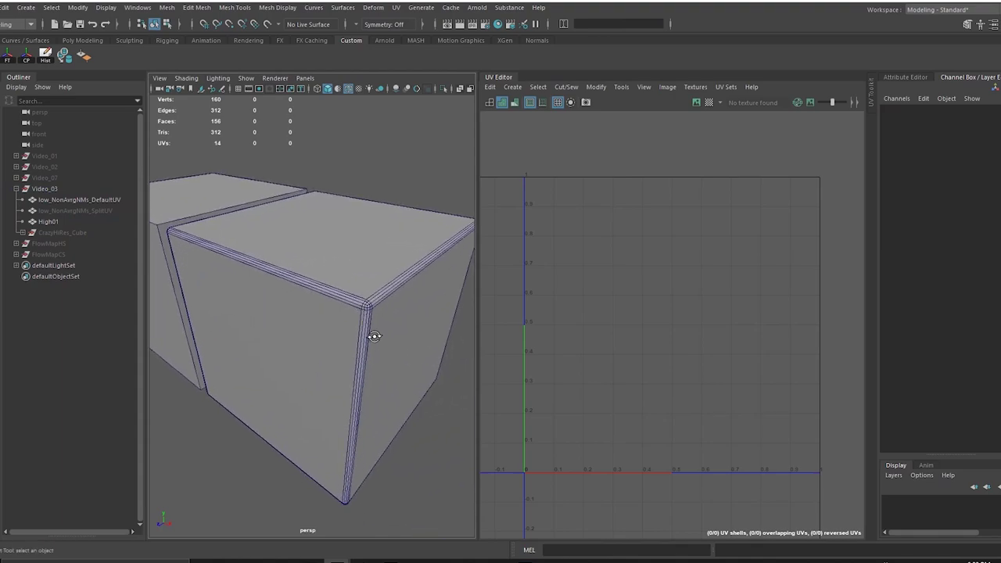
left_click(347, 88)
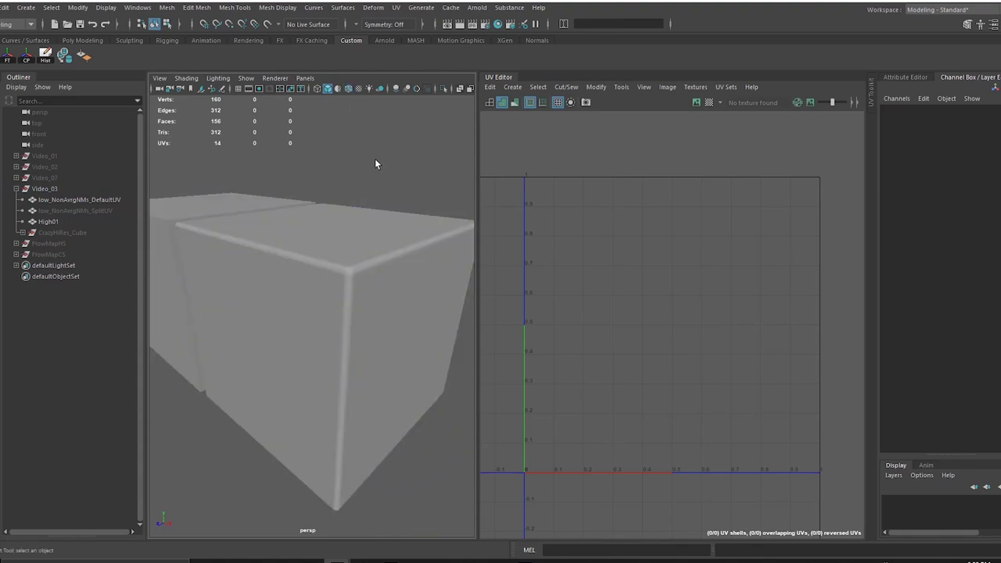
scroll(367, 313, "down", 5)
mouse_move(339, 311)
left_mouse_down("alt")
mouse_move(380, 340)
mouse_move(404, 310)
mouse_move(328, 307)
left_mouse_up("alt")
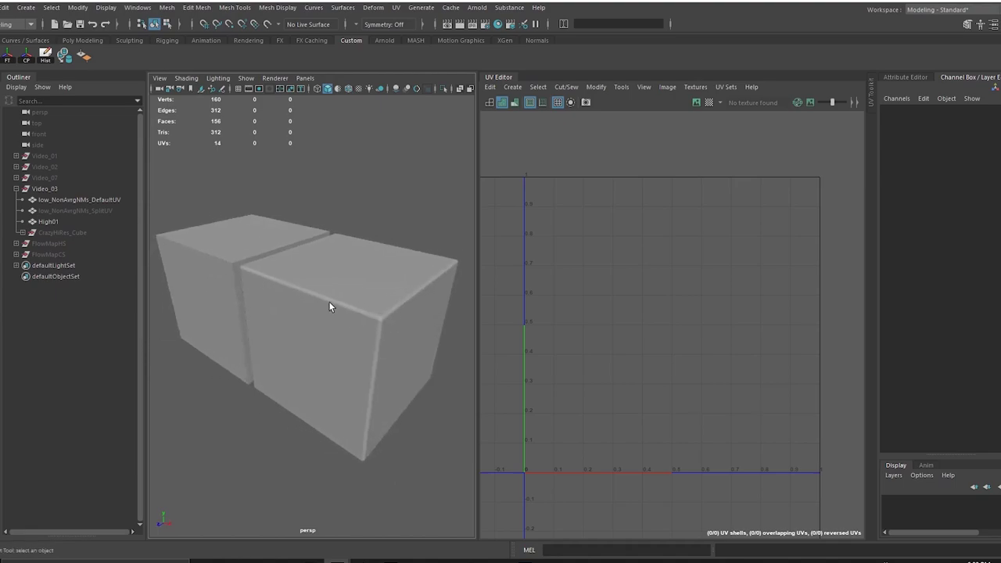
left_click_drag(383, 326, 279, 300, "alt")
Step: Select the low_NonAvrgNMs_DefaultUV cube and close the UV Editor
left_click(258, 297)
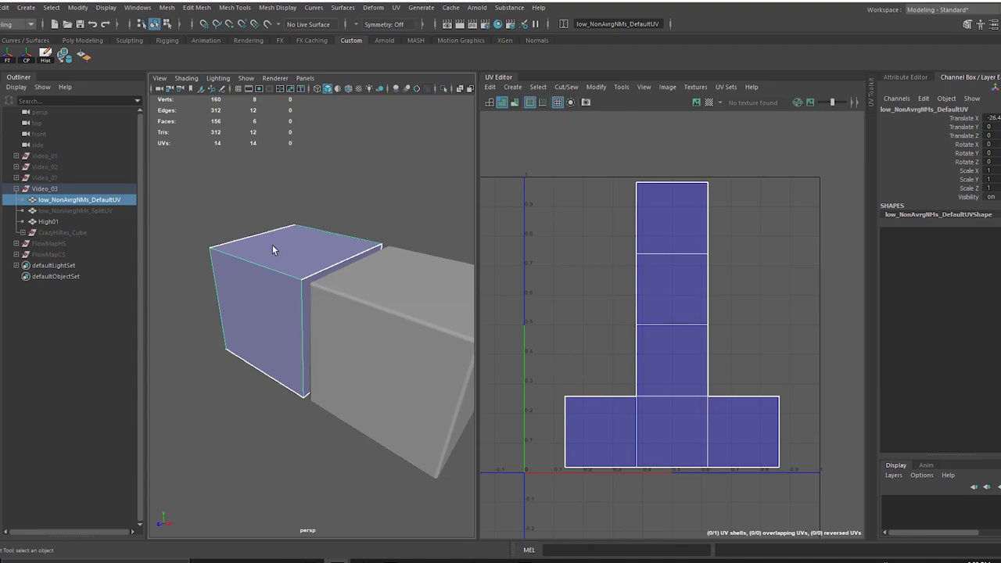
left_click(397, 240)
left_click(305, 268)
left_click_drag(364, 300, 344, 287, "alt")
left_click(507, 78)
right_click_drag(617, 281, 463, 256, "alt")
Step: Set the low-res cube's Translate X to 0 so it overlaps the high-res cube
left_click(988, 117)
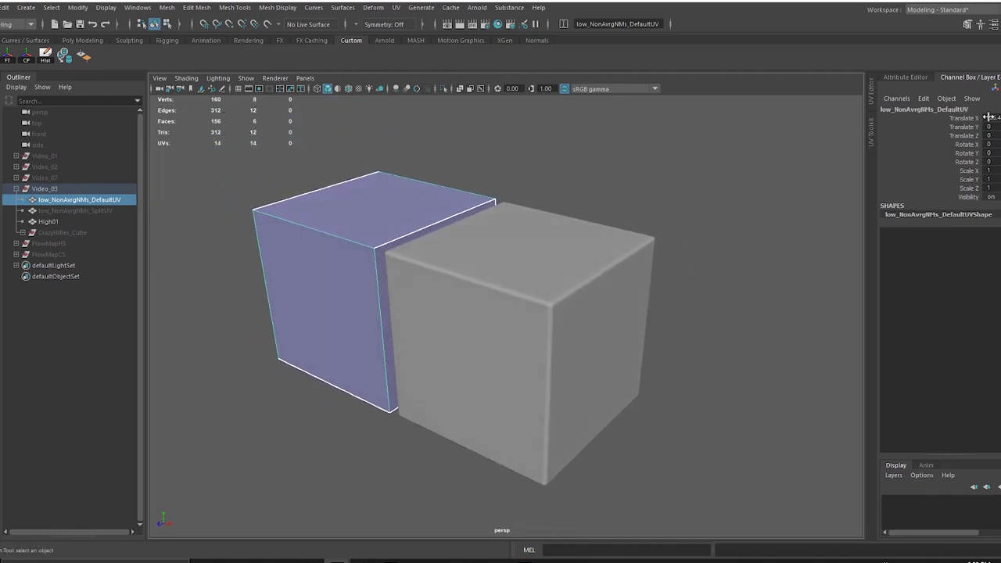
type("0")
key("Return")
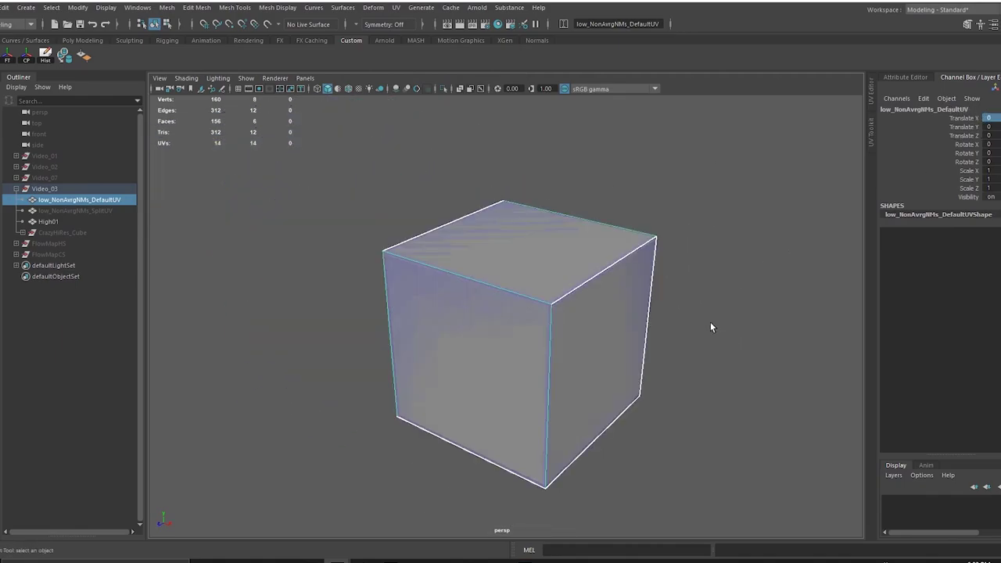
middle_click_drag(618, 336, 477, 304, "alt")
right_click_drag(477, 304, 530, 274, "alt")
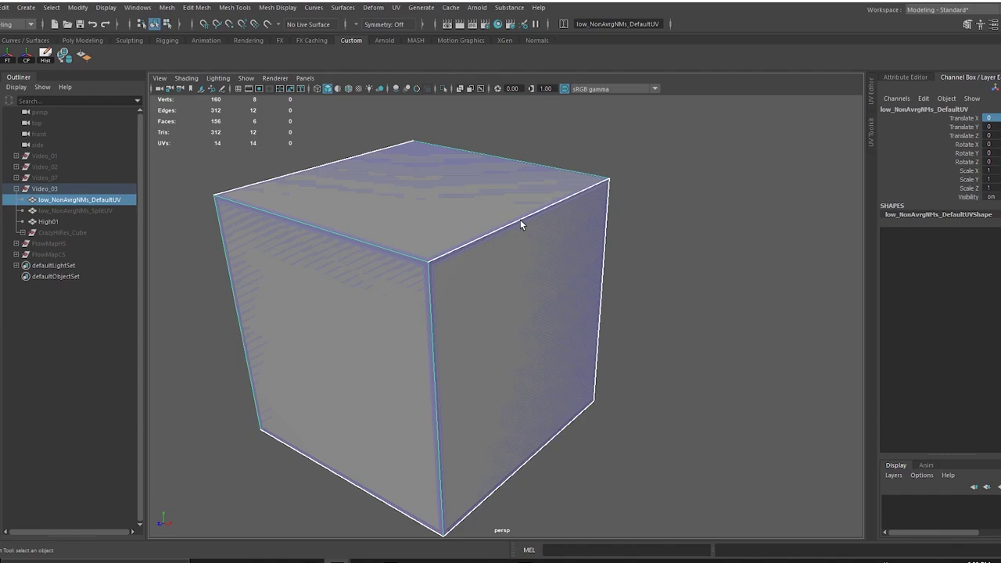
left_click(643, 227)
left_click_drag(601, 281, 594, 270, "alt")
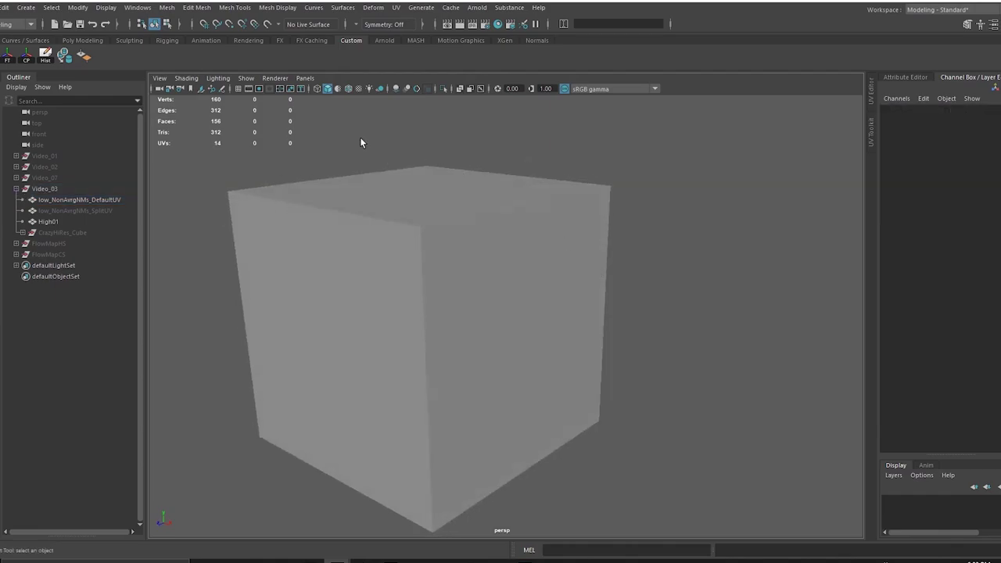
Step: Re-enable Wireframe on Shaded and orbit to inspect the overlapping cubes' edges
left_click(348, 89)
mouse_move(537, 203)
left_mouse_down("alt")
mouse_move(540, 235)
mouse_move(567, 196)
mouse_move(441, 317)
left_mouse_up("alt")
left_click(571, 244)
right_click_drag(578, 236, 562, 290, "alt")
left_click_drag(563, 290, 558, 250, "alt")
right_click_drag(558, 250, 516, 250, "alt")
left_click_drag(516, 250, 525, 227, "alt")
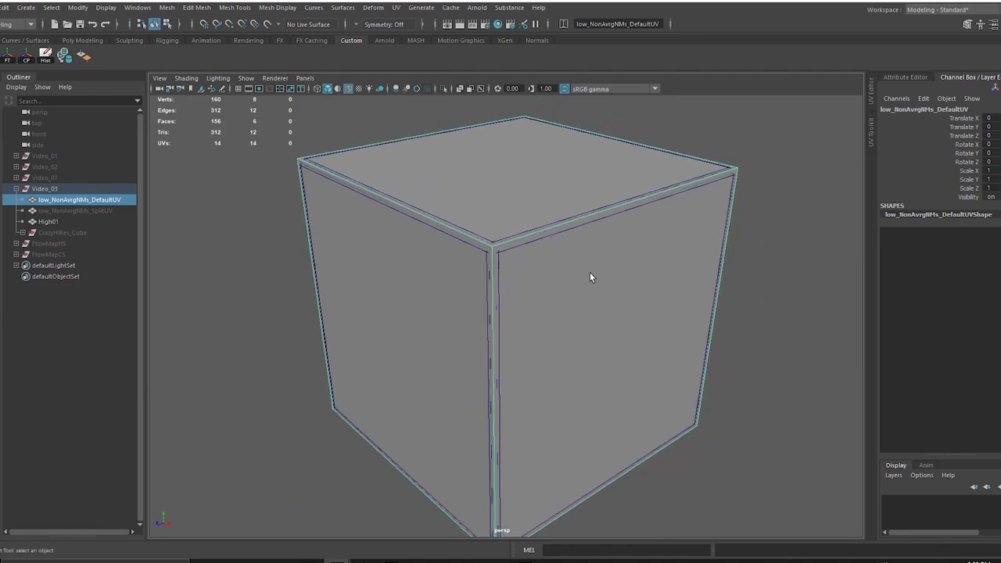
left_click_drag(551, 325, 449, 202, "alt")
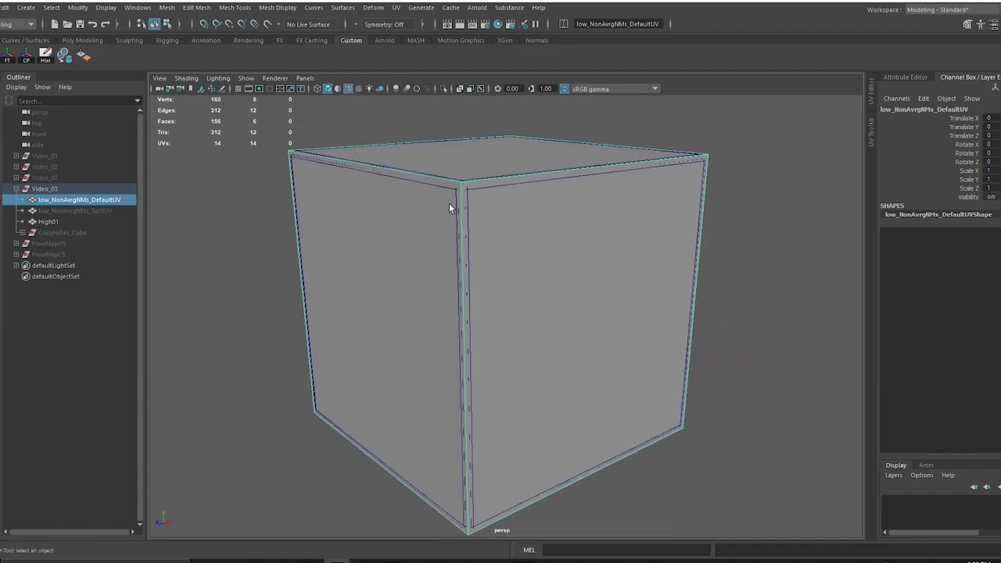
Step: Orbit to a front-on face and select both the low- and high-res cubes
middle_click_drag(487, 210, 485, 225, "alt")
key("r")
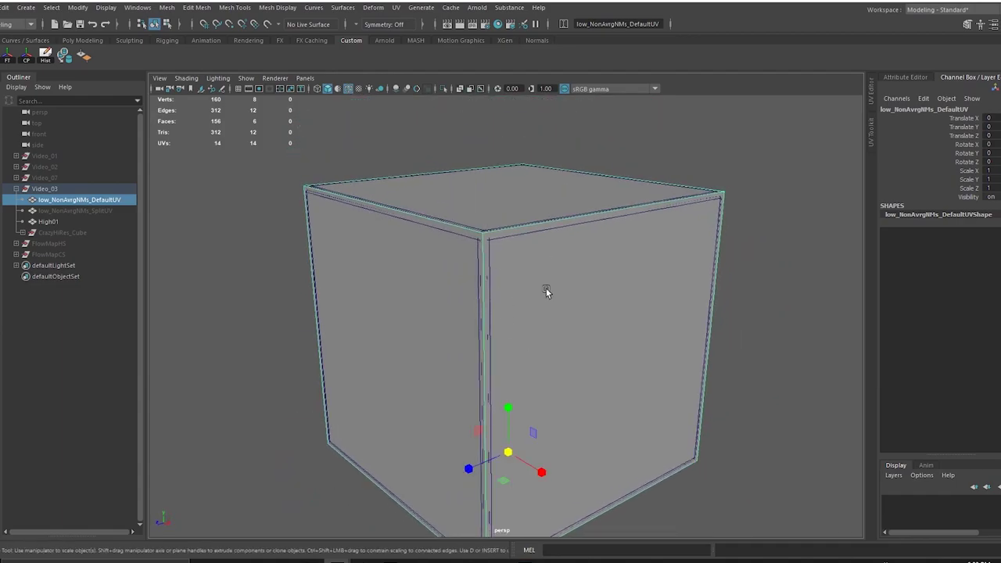
left_click_drag(547, 267, 613, 208, "alt")
key("q")
left_click(672, 244, "shift")
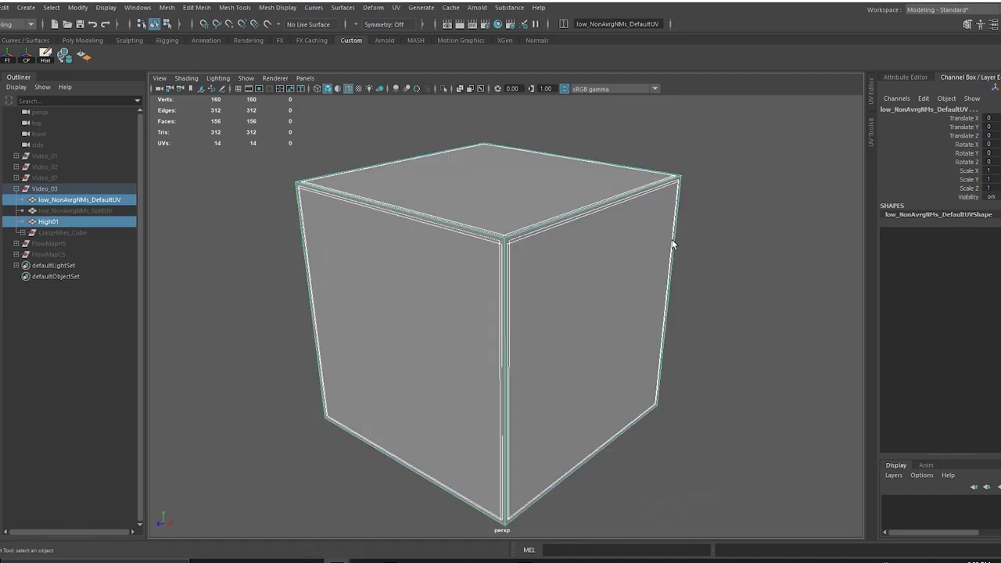
Step: Switch to the front view and zoom in on the cubes' corner
key("space")
left_click_drag(572, 248, 587, 295)
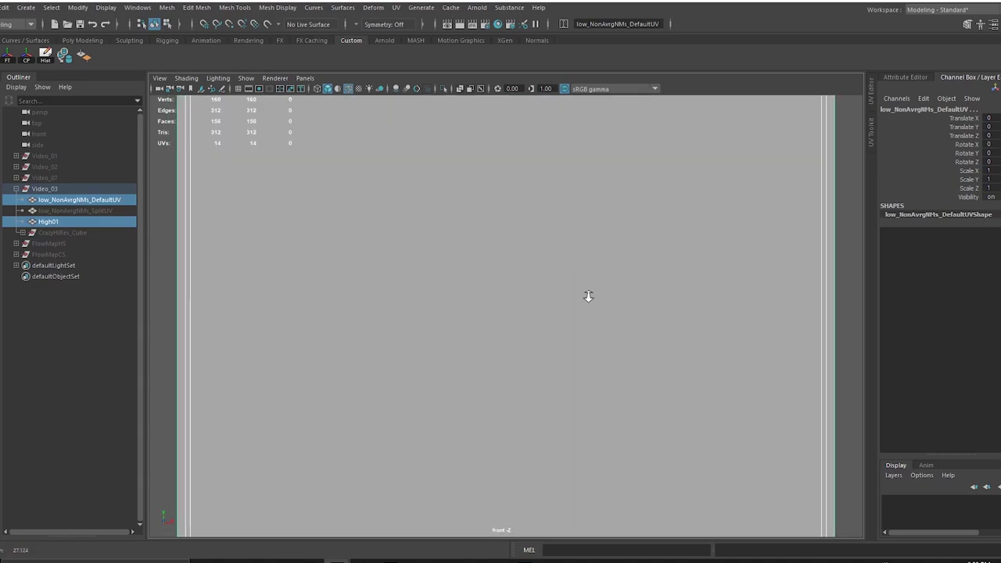
right_click_drag(476, 180, 483, 272, "alt")
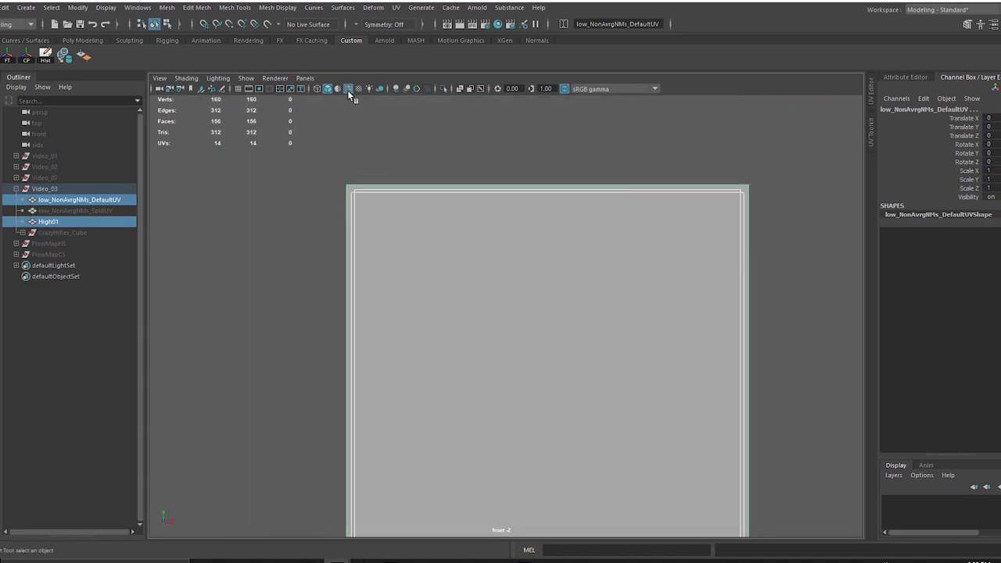
left_click(391, 153)
left_click_drag(324, 167, 407, 226)
left_click(432, 148)
right_click_drag(352, 207, 415, 288, "alt")
Step: Select High01 and the low-res cube at the corner, then return to perspective and deselect
left_click(356, 235)
left_click_drag(302, 192, 347, 220)
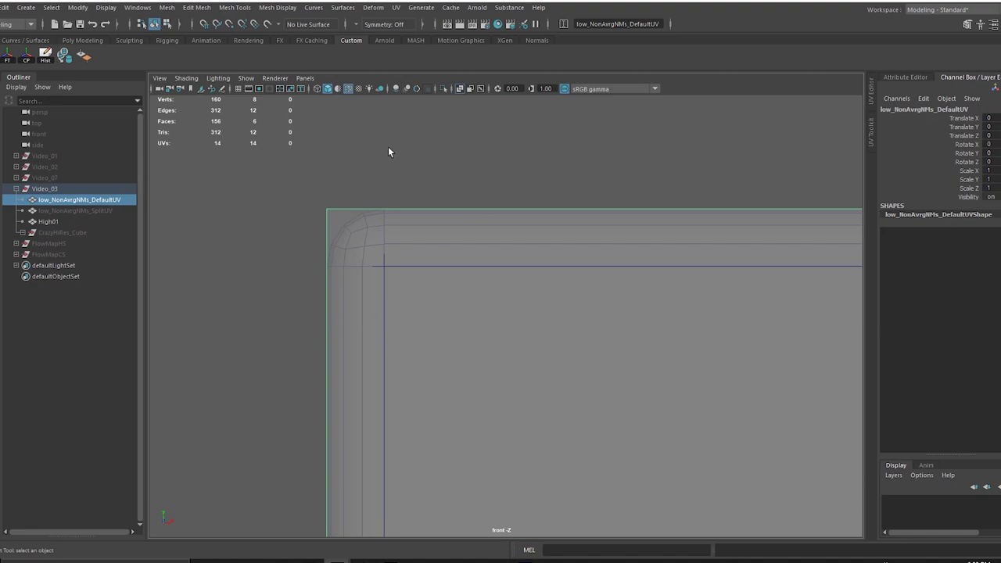
key("space")
left_click_drag(394, 209, 391, 185)
left_click(717, 268)
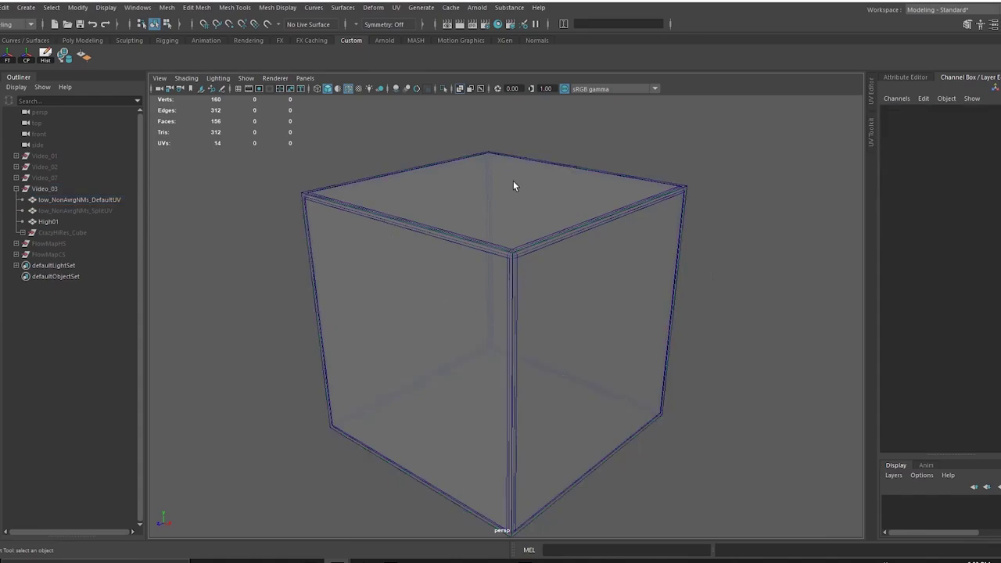
Step: Return the cube to solid shading and cycle through the hires, lowRes and BoundingBox layers
left_click(459, 88)
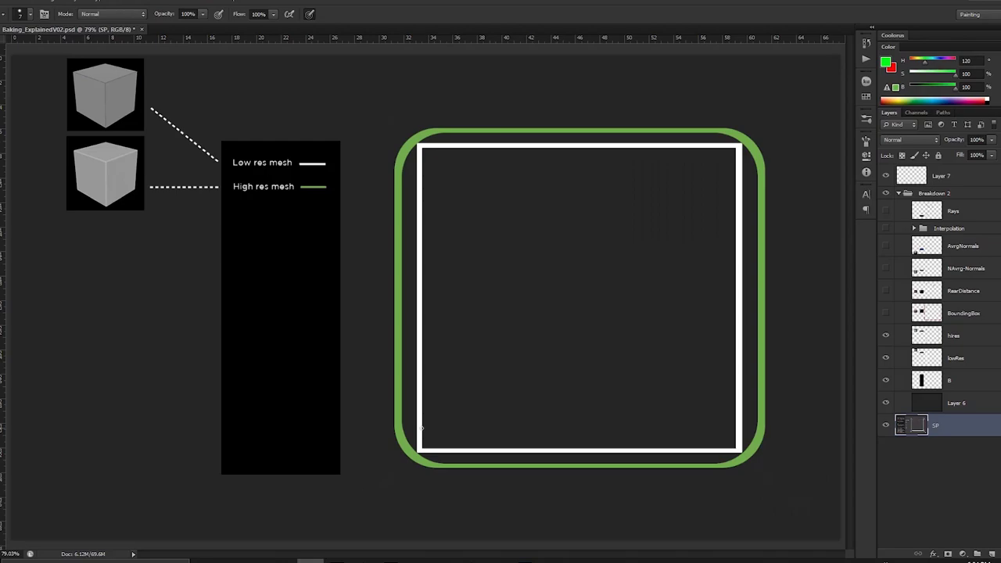
left_click(948, 344)
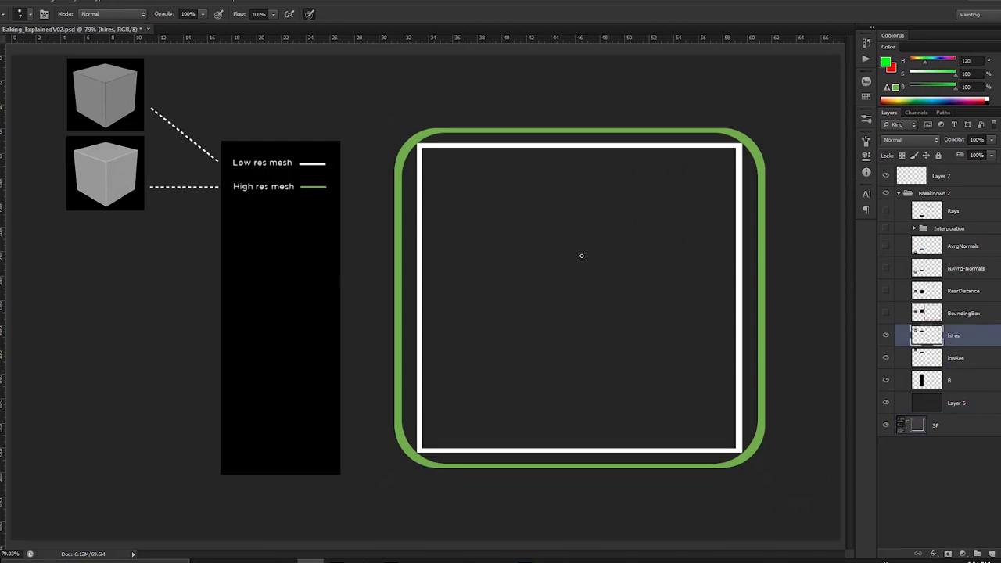
left_click(950, 313)
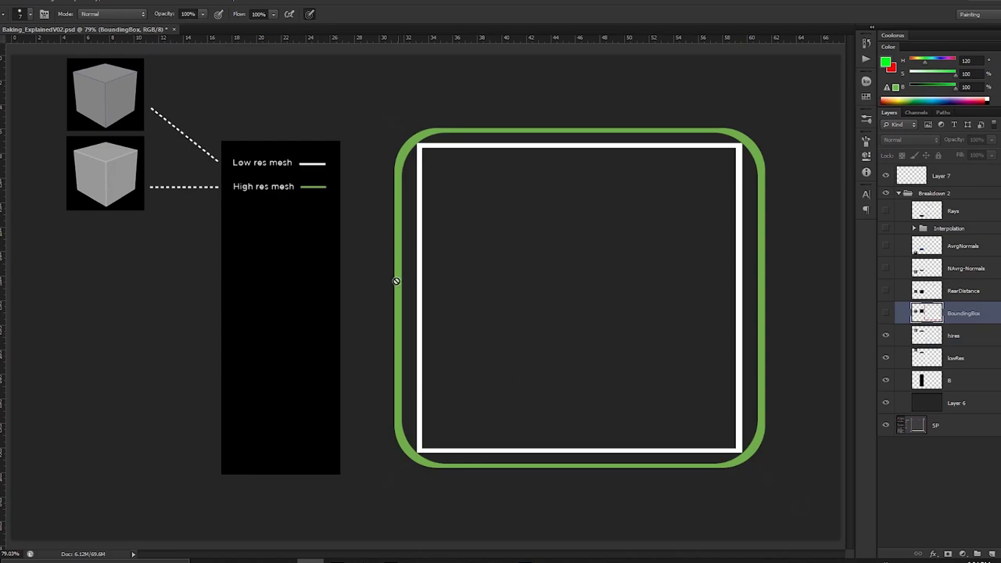
left_click(942, 344)
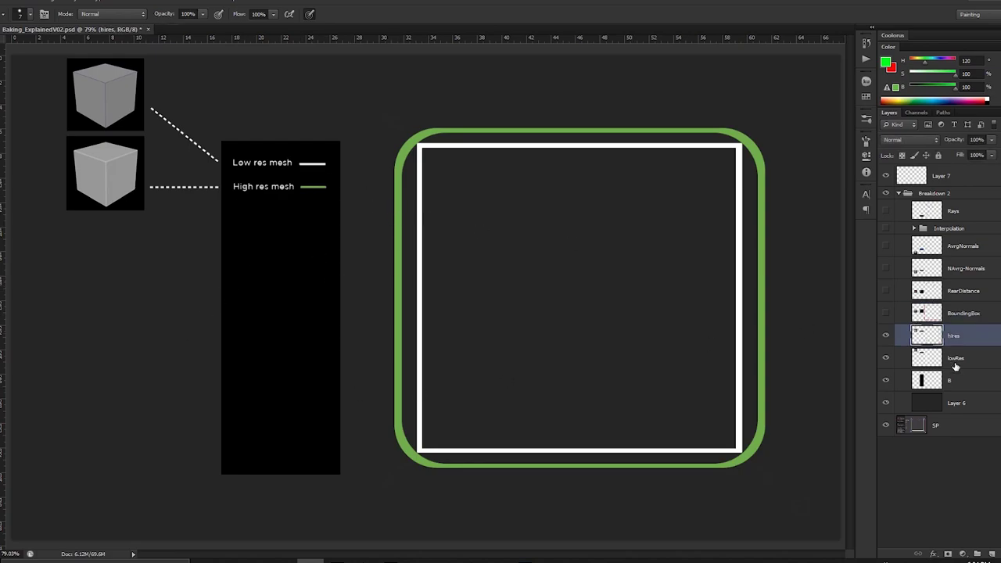
left_click(954, 361)
left_click(953, 336)
left_click(954, 357)
left_click(955, 341)
Step: Show the BoundingBox layer's red frontal-distance envelope and circle 'Frontal Distance At 0.5' in green
left_click(927, 317)
left_click(886, 313)
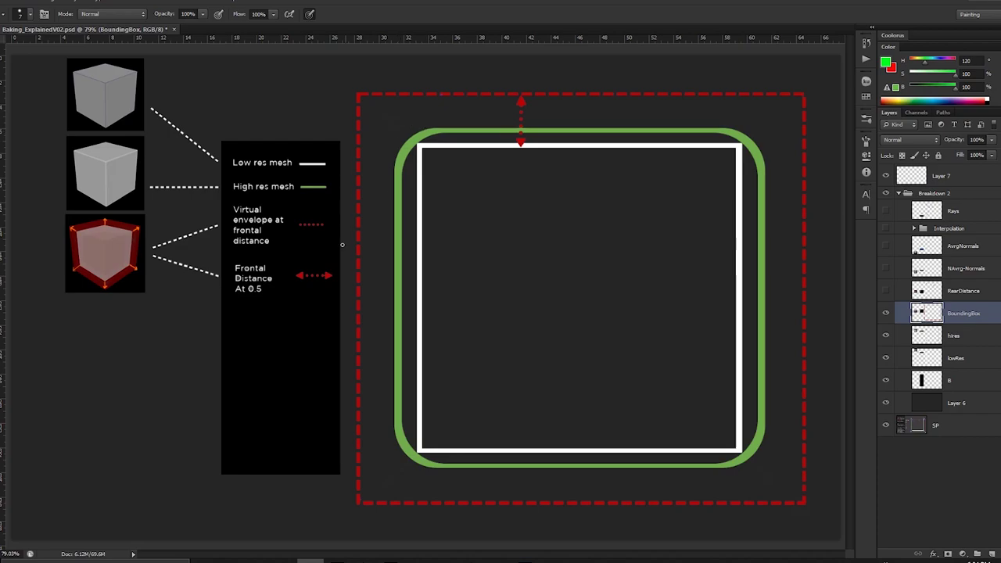
mouse_move(232, 264)
left_mouse_down()
mouse_move(285, 268)
mouse_move(245, 252)
mouse_move(224, 261)
left_mouse_up()
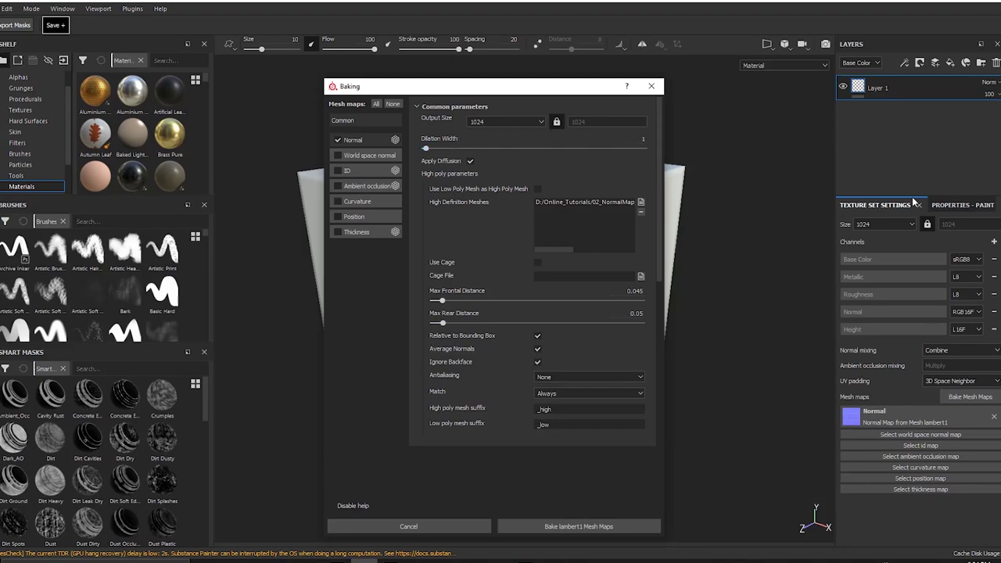
Step: Cancel and reopen Bake Mesh Maps, enlarging the dialog to show max frontal and rear distances
left_click(957, 398)
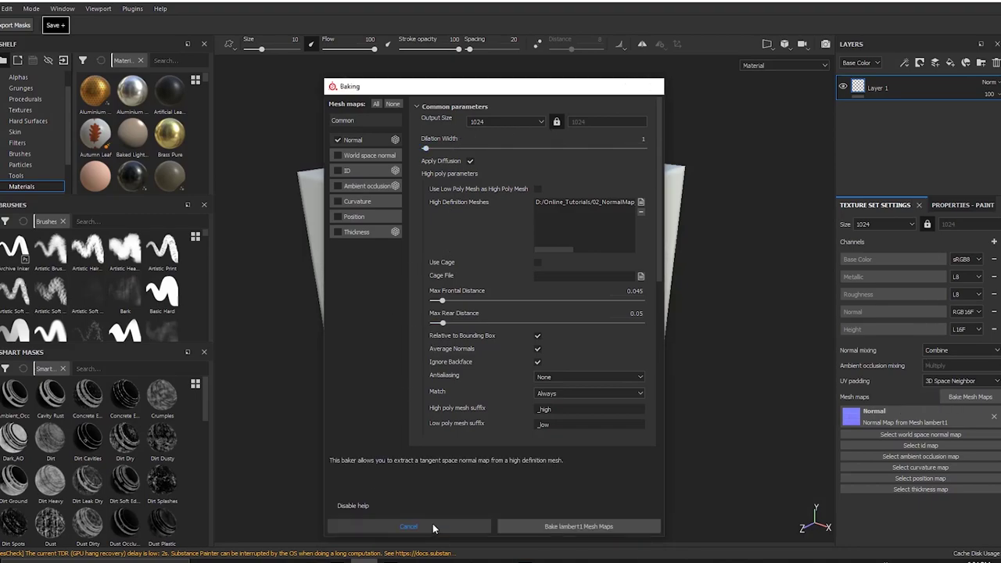
left_click(435, 526)
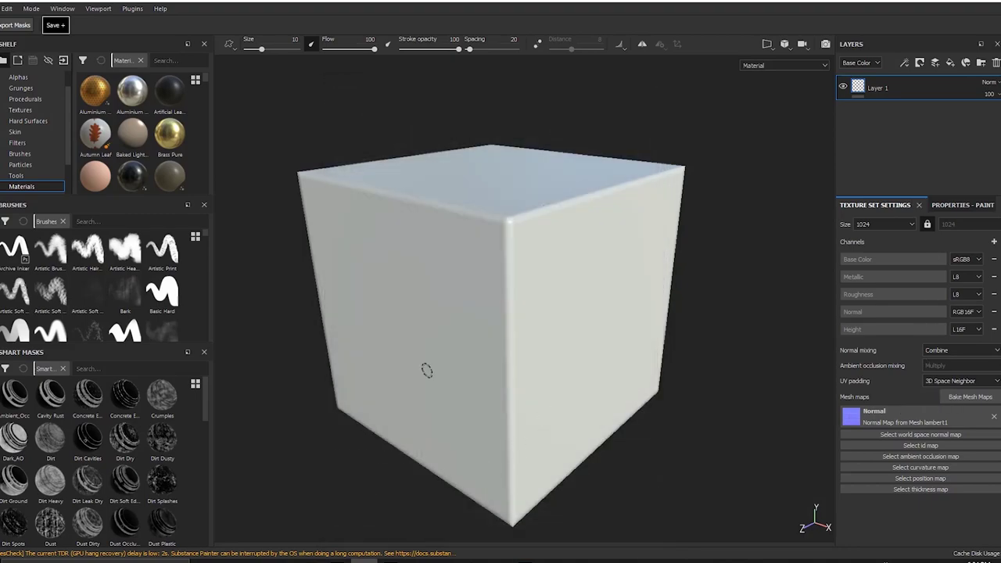
left_click(942, 399)
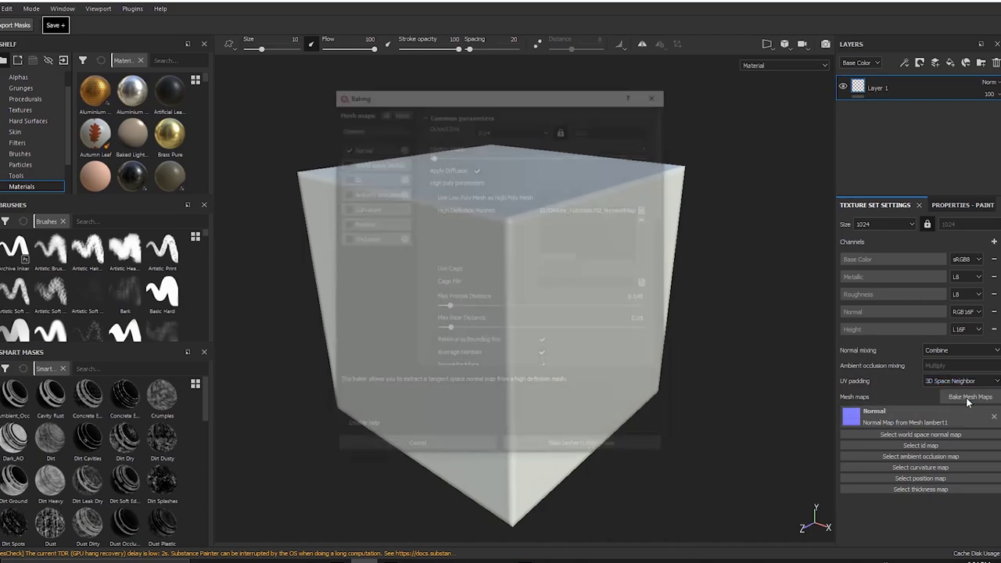
left_click_drag(669, 458, 677, 538)
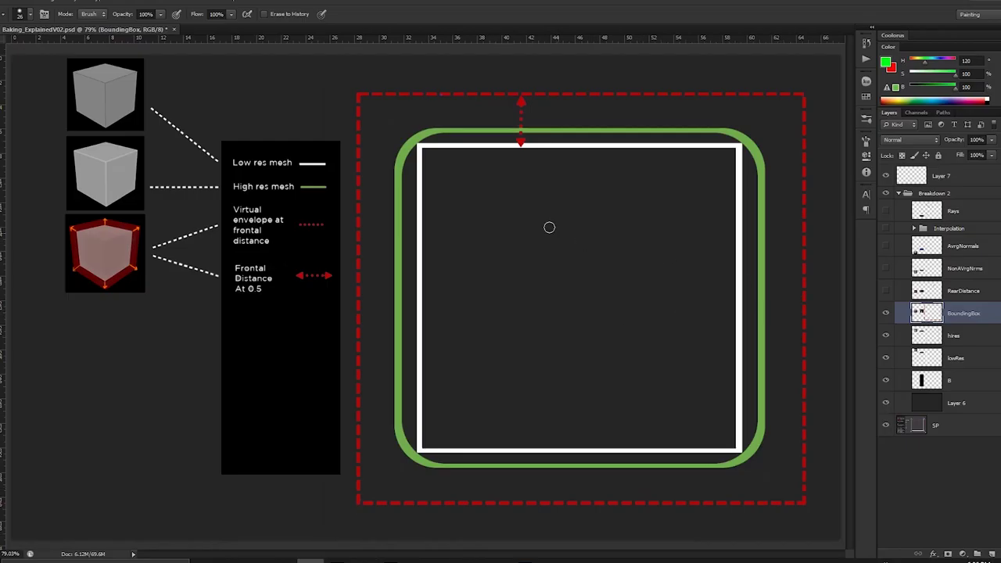
left_click(914, 175)
key("b")
mouse_move(408, 134)
left_mouse_down()
mouse_move(382, 100)
mouse_move(422, 124)
left_mouse_up()
key("ctrl+z")
mouse_move(415, 116)
left_mouse_down()
mouse_move(428, 117)
mouse_move(409, 126)
left_mouse_up()
mouse_move(431, 106)
left_mouse_down()
mouse_move(433, 126)
mouse_move(472, 113)
mouse_move(487, 125)
left_mouse_up()
mouse_move(482, 116)
left_mouse_down()
mouse_move(549, 126)
mouse_move(561, 114)
mouse_move(580, 125)
left_mouse_up()
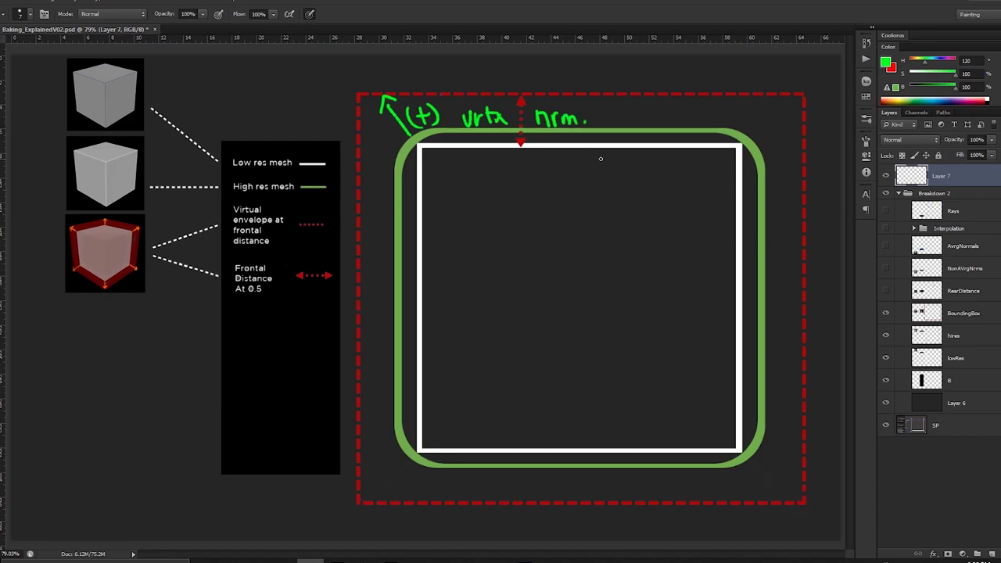
key("ctrl+a")
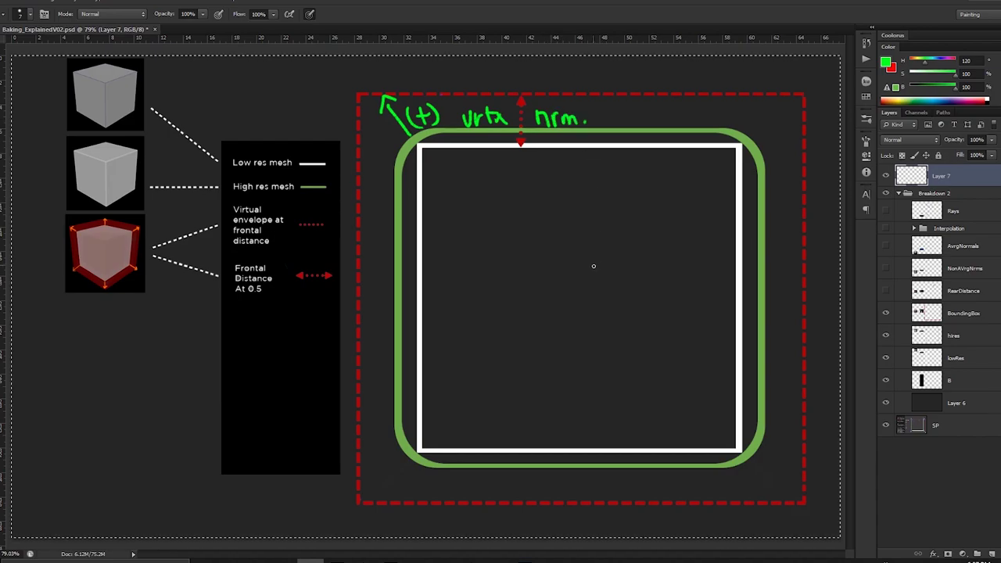
key("Delete")
Step: Show the orange rear-distance layer and sketch green arrows and a plus symbol on Layer 7
left_click(936, 290)
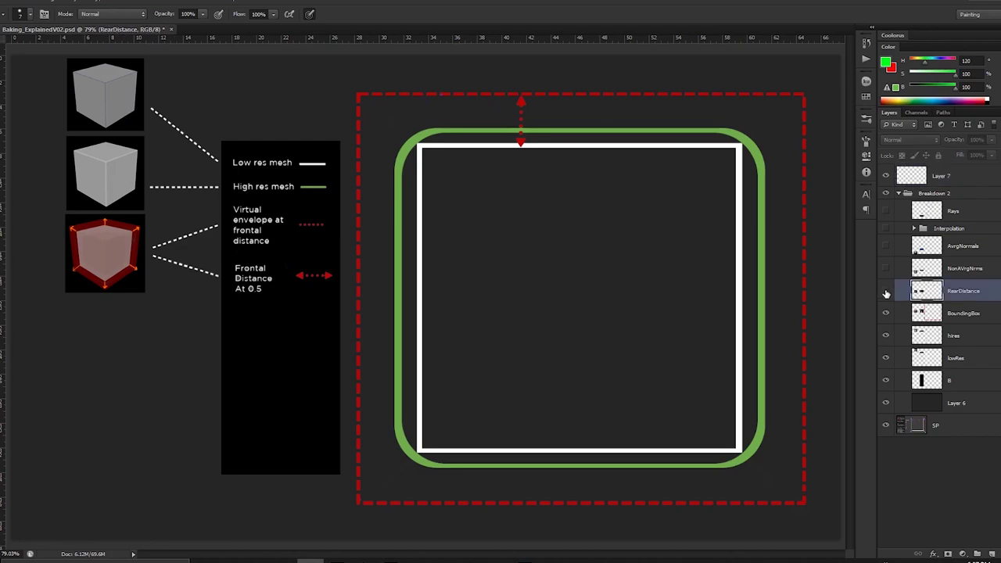
left_click(886, 290)
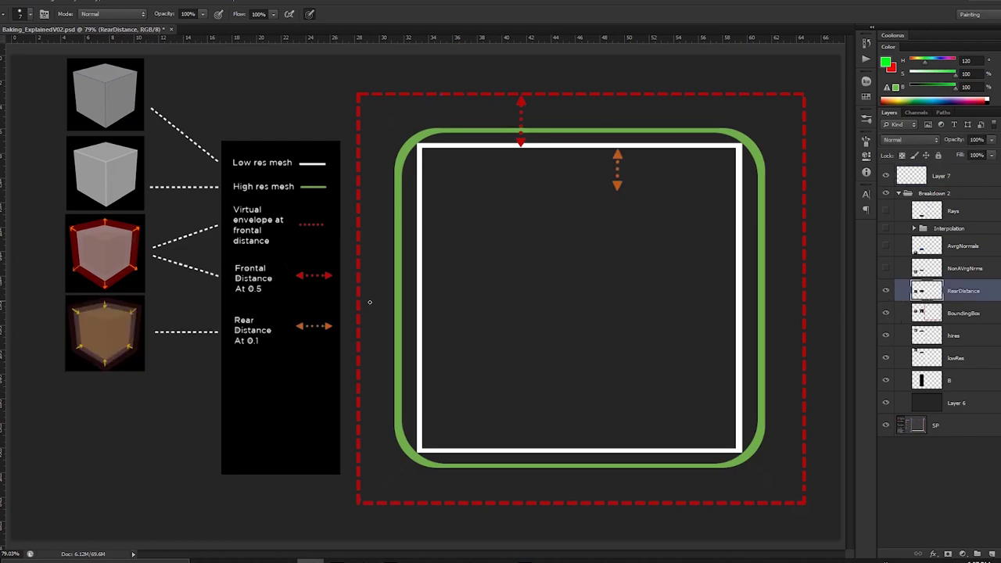
left_click(929, 182)
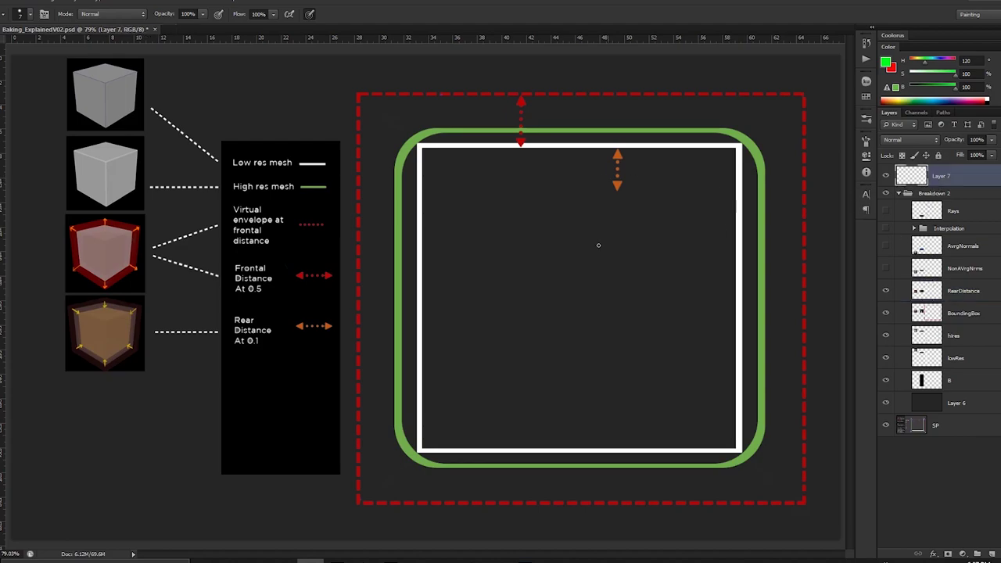
mouse_move(552, 168)
left_mouse_down()
mouse_move(530, 178)
mouse_move(580, 183)
mouse_move(588, 174)
left_mouse_up()
left_click_drag(468, 139, 467, 100)
mouse_move(462, 111)
left_mouse_down()
mouse_move(496, 128)
mouse_move(482, 128)
left_mouse_up()
left_click_drag(486, 121, 498, 121)
mouse_move(499, 111)
left_mouse_down()
mouse_move(501, 128)
mouse_move(549, 118)
mouse_move(570, 129)
left_mouse_up()
Step: Write 'v.n.' labels and draw a green arrow pointing at the rear-distance cube
left_click(555, 127)
left_click(575, 124)
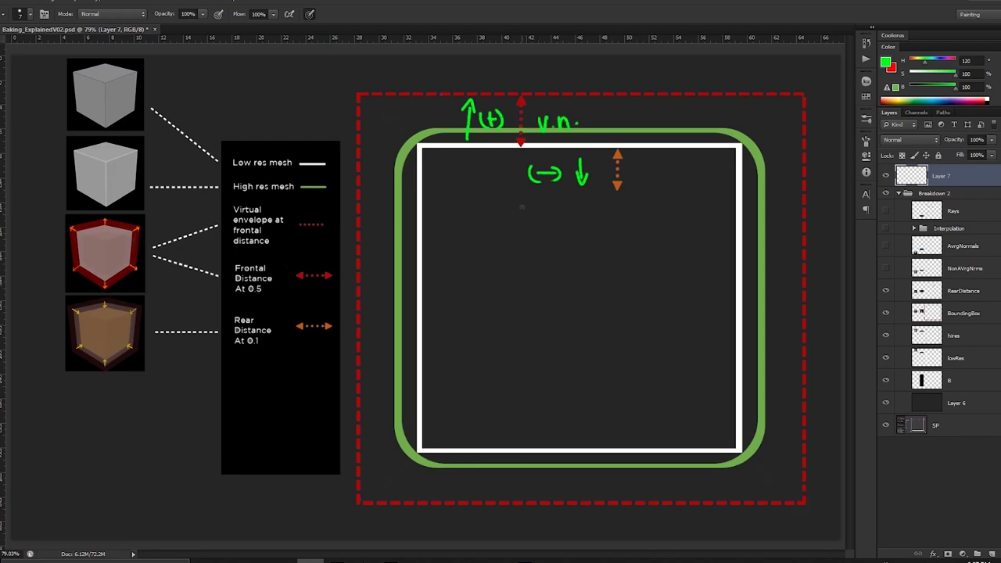
left_click_drag(484, 172, 516, 185)
left_click(500, 182)
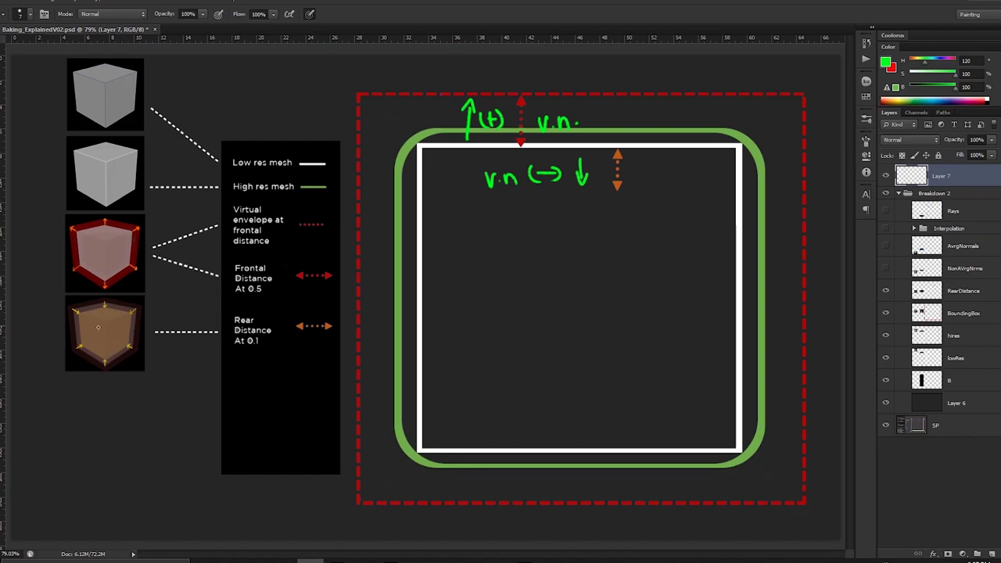
left_click_drag(104, 404, 107, 372)
mouse_move(101, 382)
left_mouse_down()
mouse_move(107, 370)
mouse_move(113, 383)
left_mouse_up()
Step: Paint a small red arrow on the envelope cube, then erase all hand-drawn annotations
key("x")
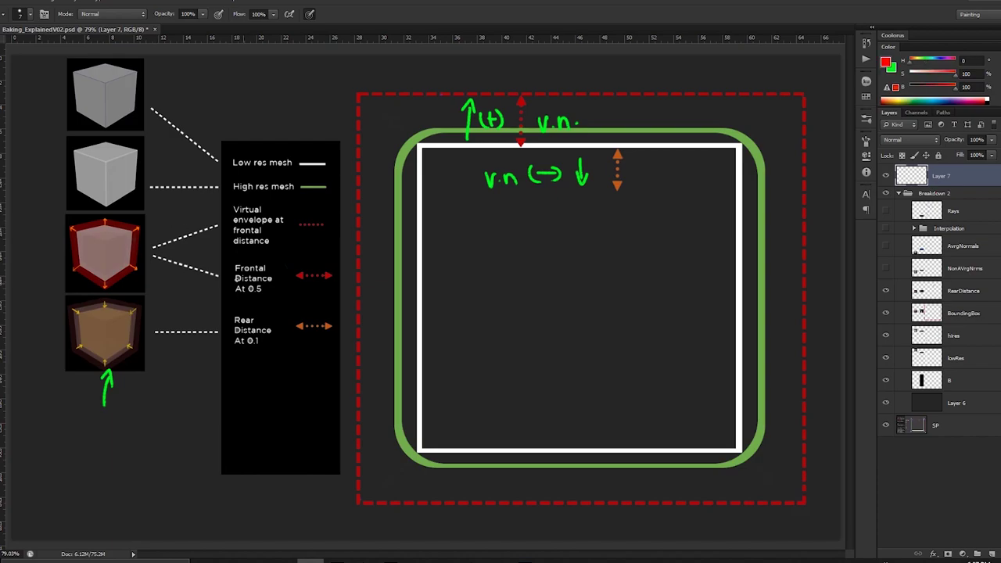
left_click_drag(149, 233, 164, 223)
left_click_drag(156, 224, 163, 231)
key("ctrl+a")
key("Delete")
key("ctrl+d")
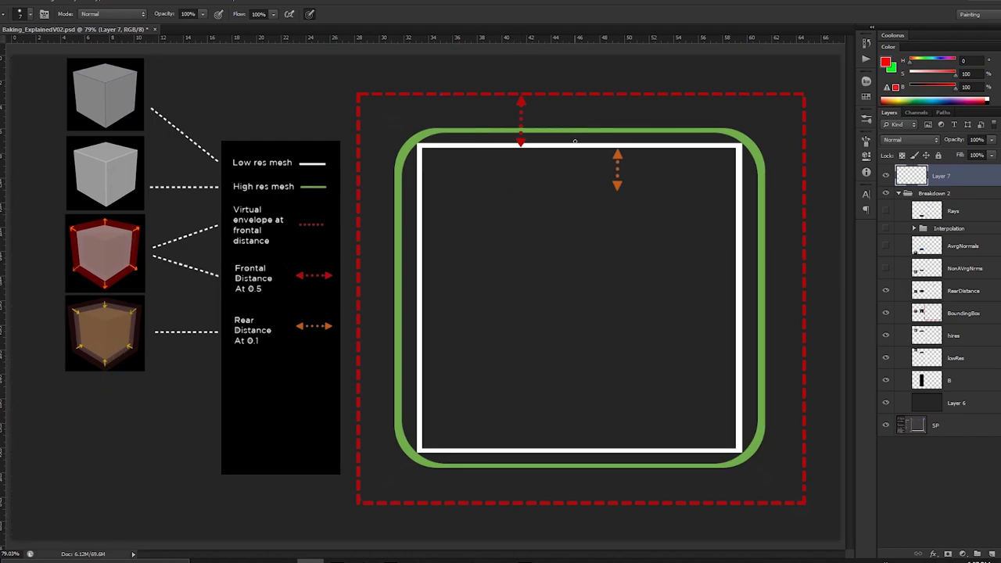
Step: Show the NonAVrgNrms layer's blue non-averaged normal arrows
left_click(927, 290)
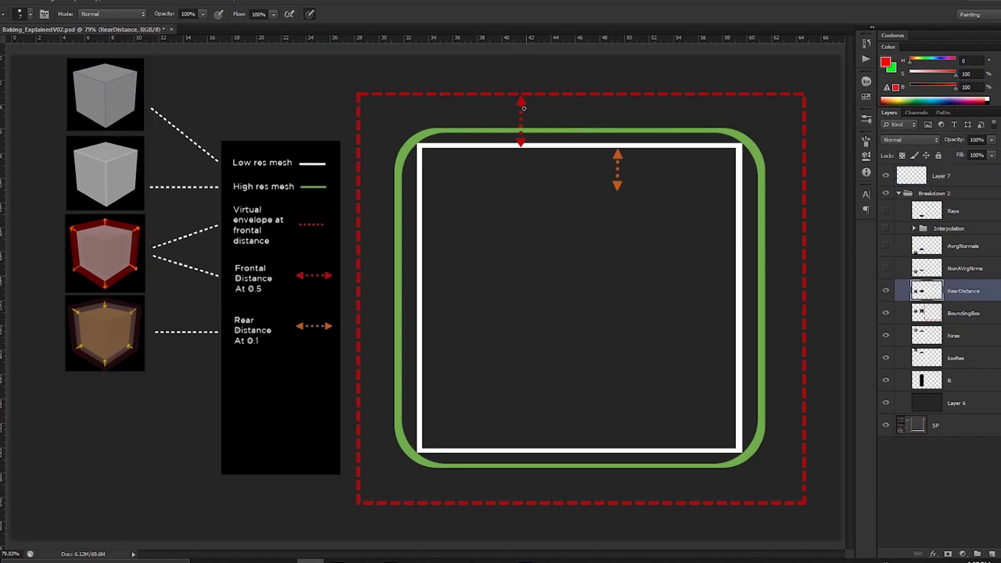
left_click(942, 176)
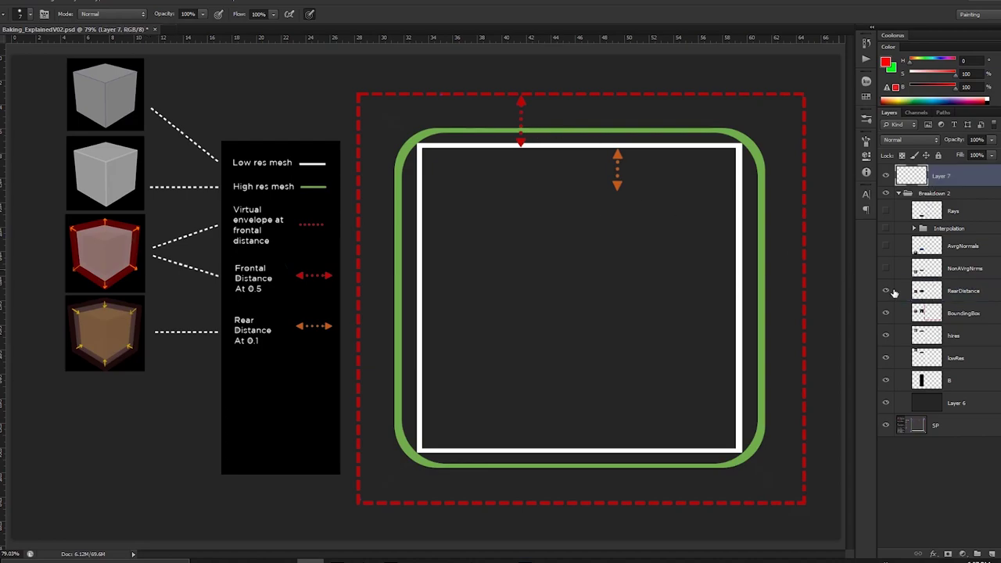
left_click(930, 268)
left_click(885, 269)
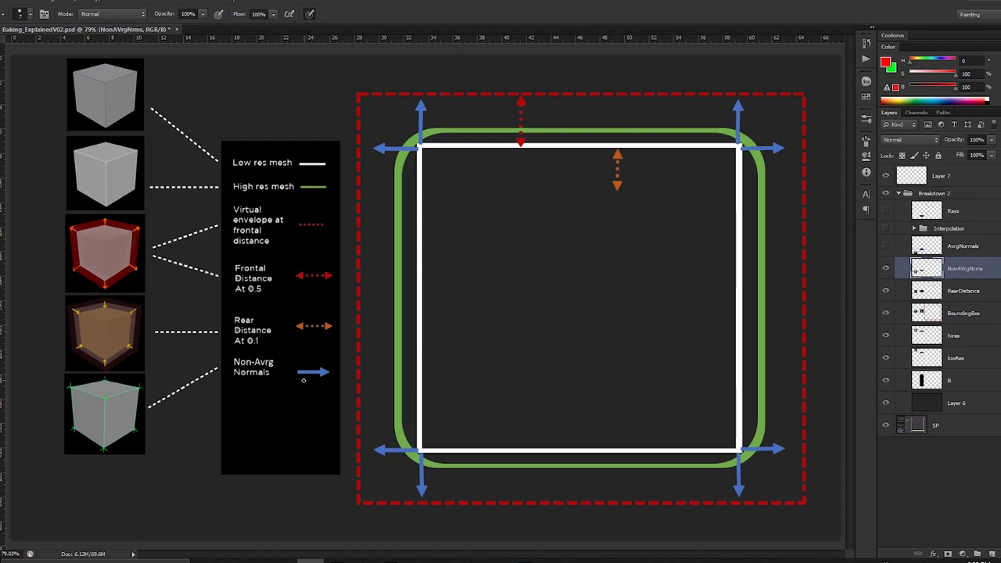
Step: On Layer 7, paint the top-left upward normal red and add green upward and leftward arrows
key("alt+period")
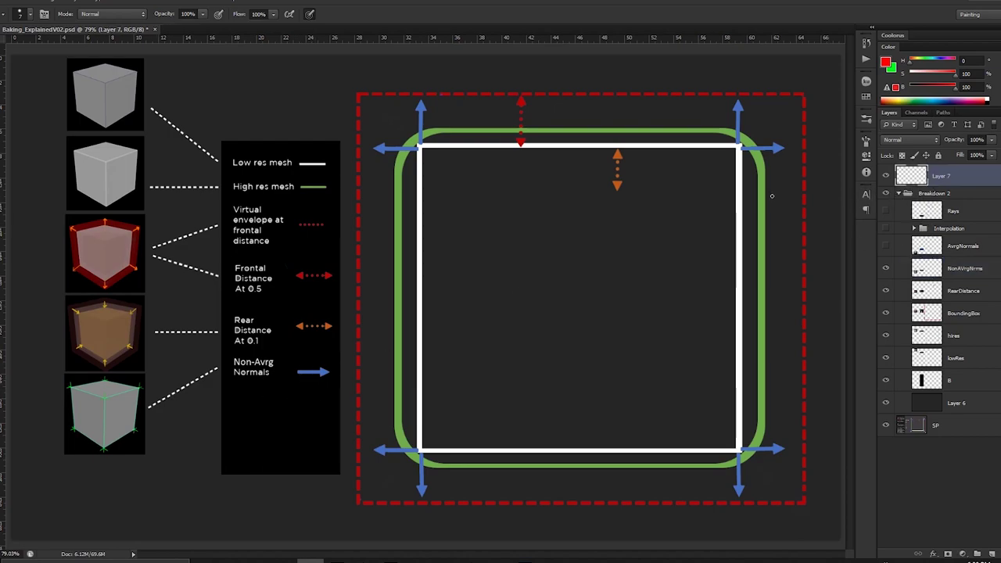
left_click_drag(421, 150, 421, 98)
key("x")
mouse_move(438, 145)
left_mouse_down()
mouse_move(438, 86)
mouse_move(446, 105)
left_mouse_up()
mouse_move(368, 147)
left_mouse_down()
mouse_move(439, 147)
mouse_move(393, 162)
left_mouse_up()
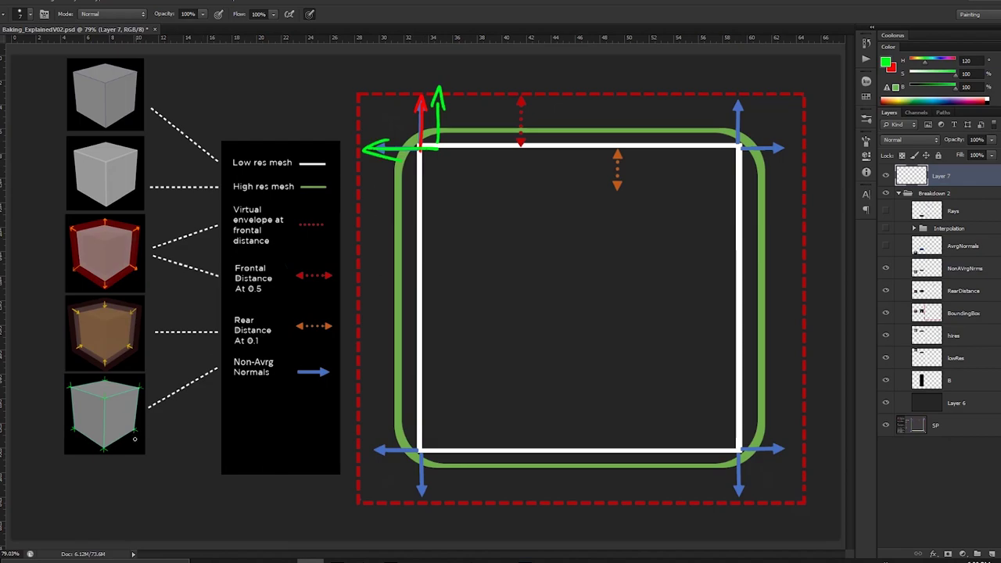
Step: Zoom into the bottom-left cube and, after undoing trial strokes, circle its top-front vertex in red
key("z")
left_click(85, 438)
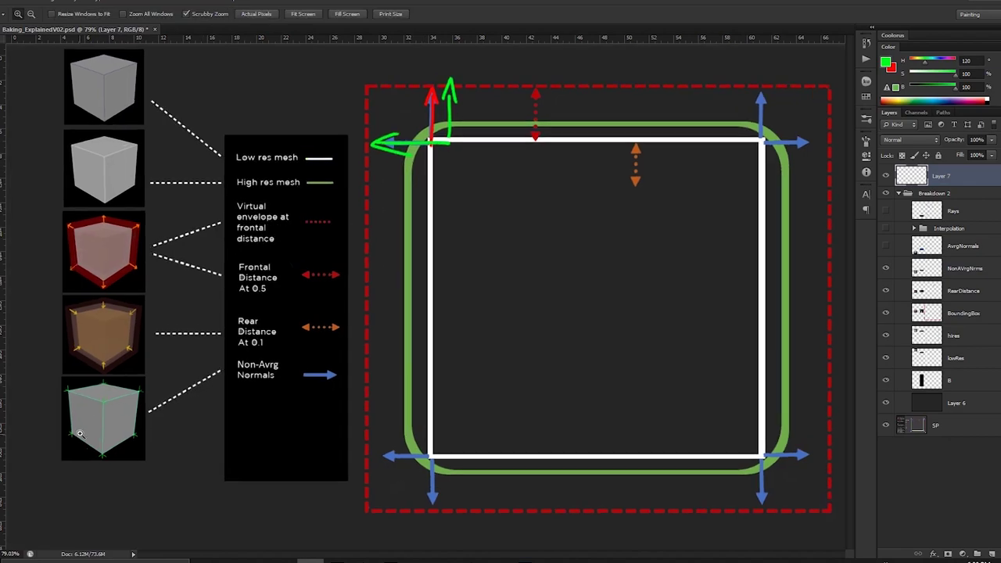
left_click(84, 438)
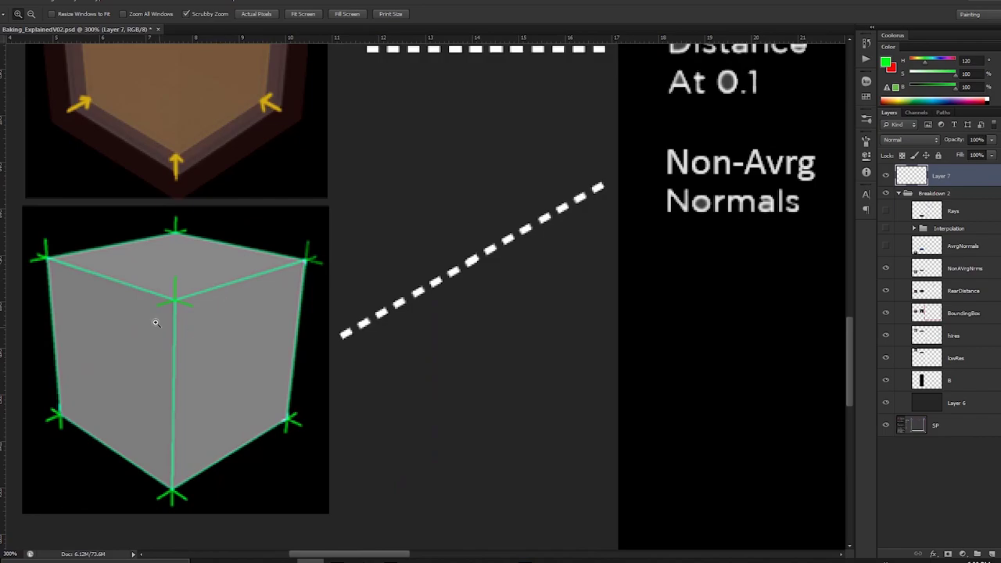
key("b")
key("x")
mouse_move(193, 287)
left_mouse_down()
mouse_move(239, 297)
mouse_move(231, 307)
left_mouse_up()
mouse_move(150, 299)
left_mouse_down()
mouse_move(128, 324)
mouse_move(162, 318)
left_mouse_up()
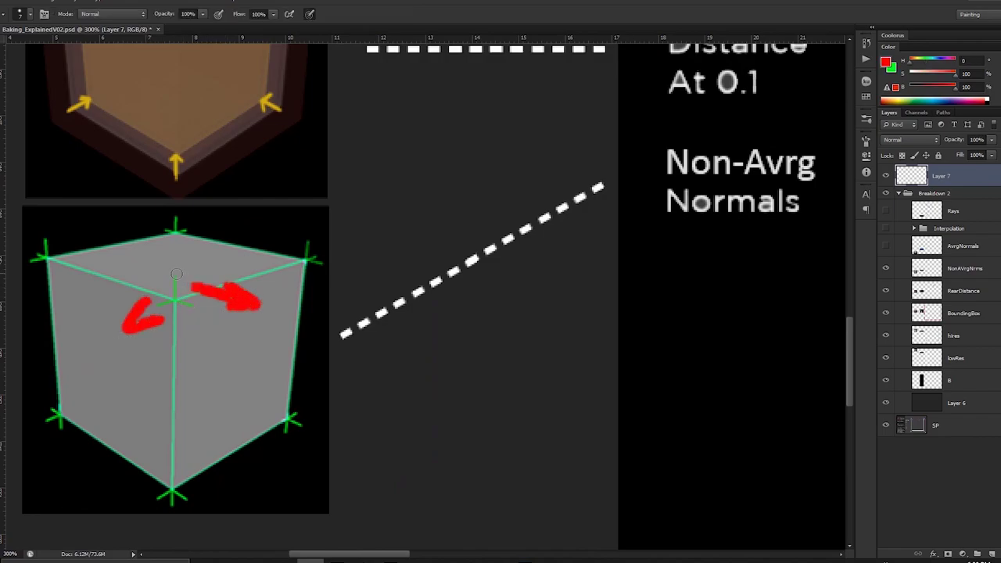
left_click_drag(175, 283, 175, 222)
key("ctrl+alt+z")
key("ctrl+alt+z")
key("ctrl+alt+z")
key("ctrl+alt+z")
key("ctrl+alt+z")
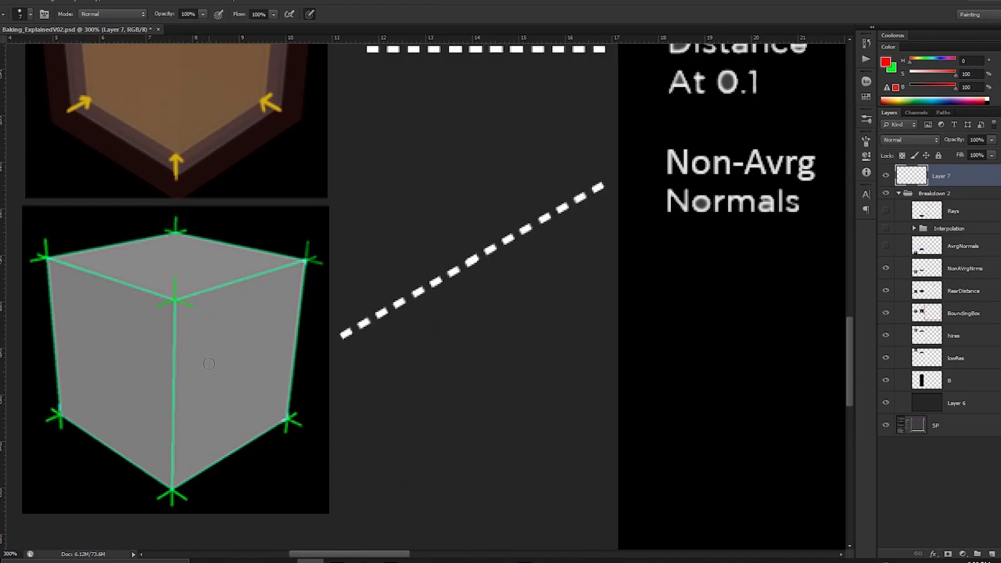
mouse_move(136, 312)
left_mouse_down()
mouse_move(205, 328)
mouse_move(218, 343)
left_mouse_up()
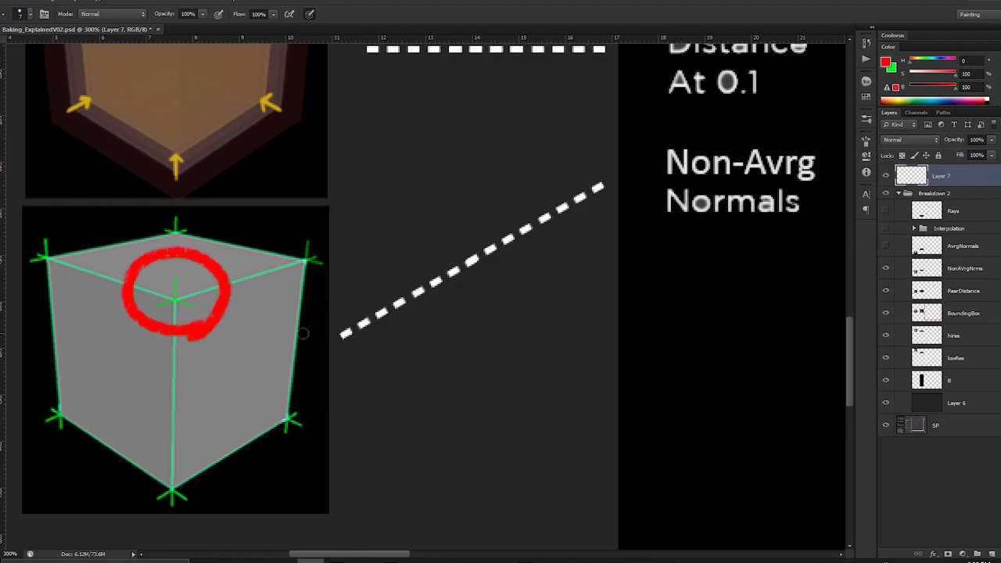
Step: Fit the diagram on screen, erase Layer 7's annotations, and try then undo a red underline
key("ctrl+0")
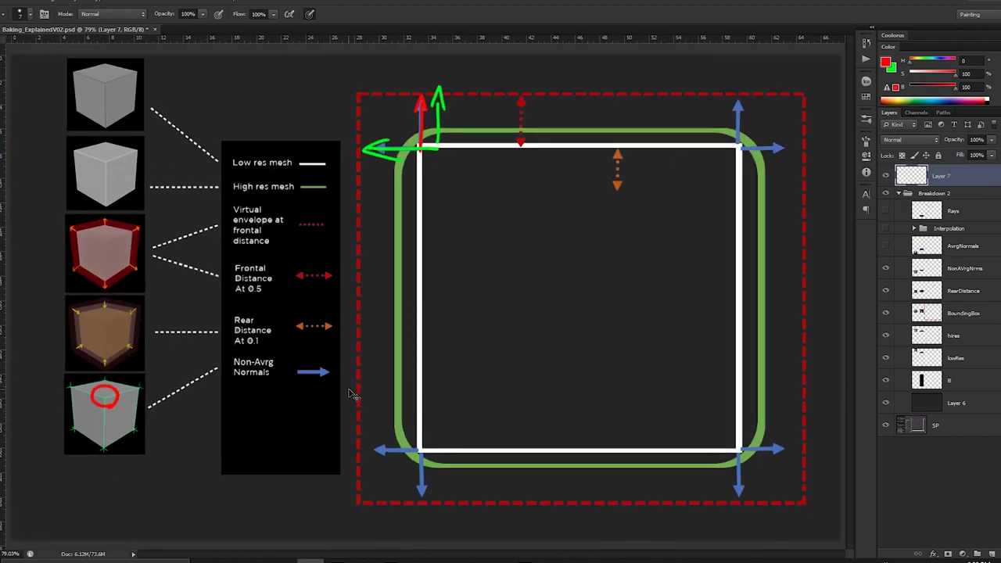
key("ctrl+a")
key("Delete")
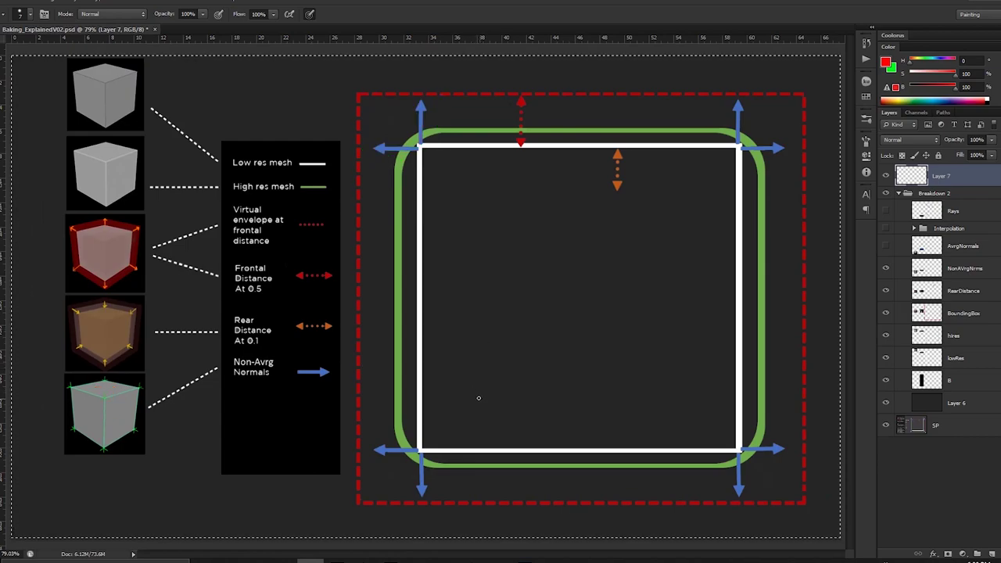
key("ctrl+d")
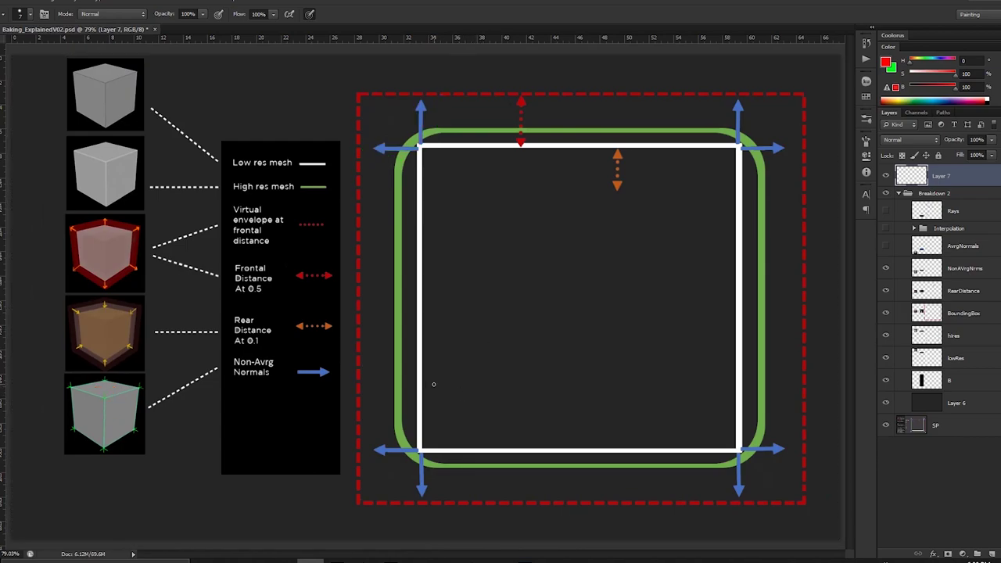
left_click_drag(221, 380, 294, 381)
key("ctrl+z")
Step: Show the AvrgNormals layer and underline both normals legend labels in red
left_click(888, 249)
left_click(886, 247)
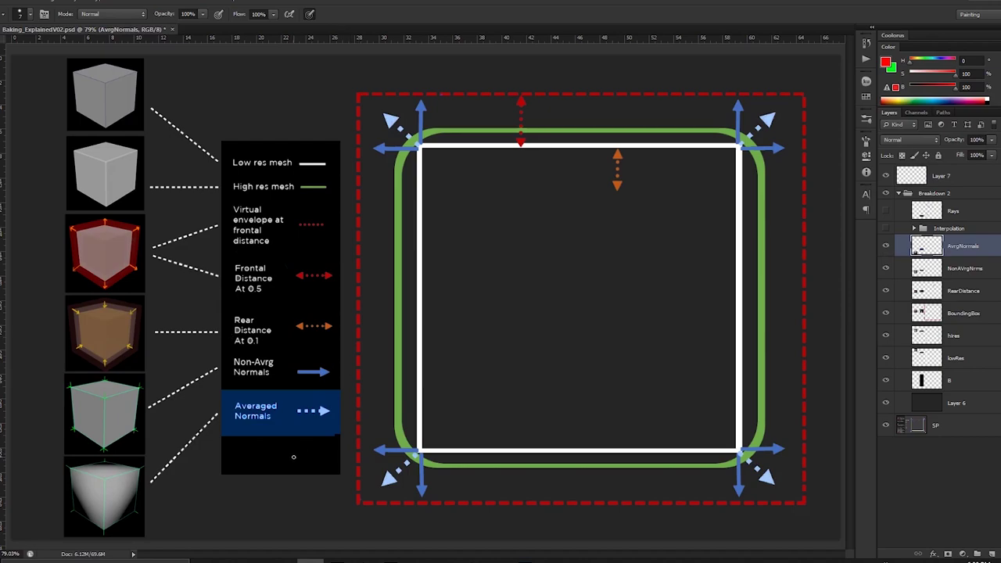
mouse_move(342, 167)
left_mouse_down()
mouse_move(336, 197)
mouse_move(335, 163)
mouse_move(355, 164)
left_mouse_up()
key("ctrl+z")
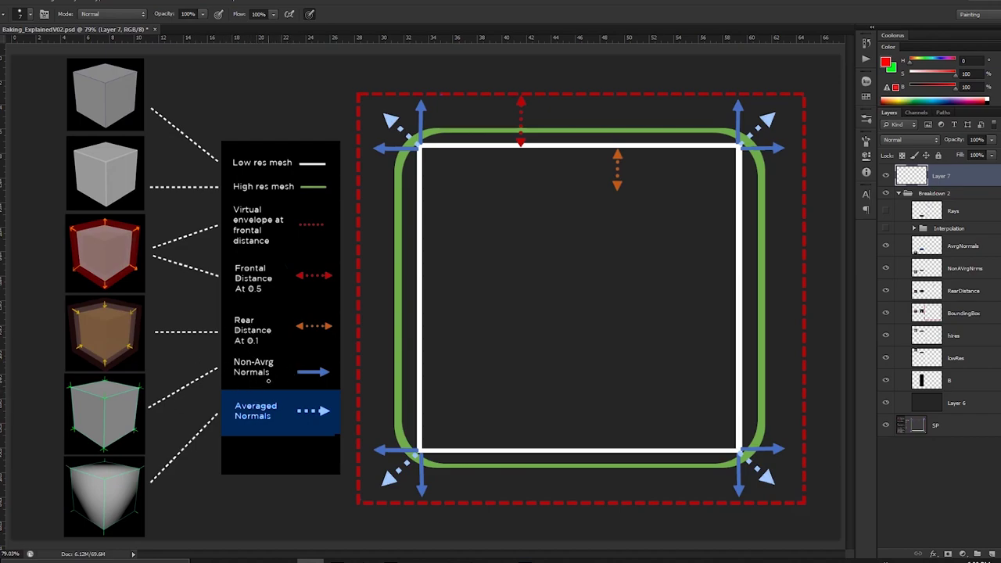
left_click_drag(233, 376, 283, 379)
left_click_drag(233, 428, 290, 425)
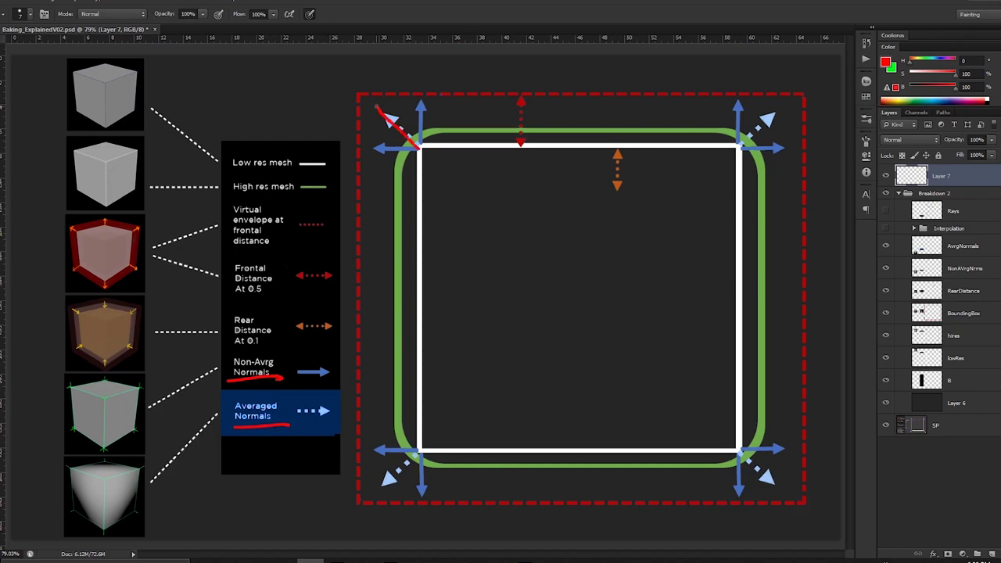
Step: Paint green arrows from the diagram's top-left and top-right corners
key("x")
left_click_drag(415, 143, 366, 95)
left_click_drag(366, 95, 399, 110)
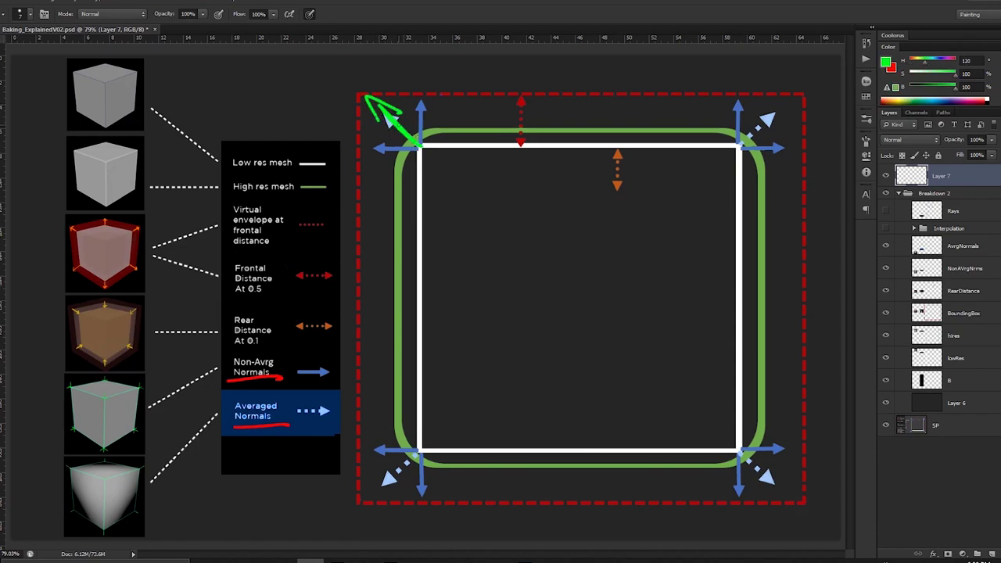
mouse_move(747, 140)
left_mouse_down()
mouse_move(793, 104)
mouse_move(799, 114)
left_mouse_up()
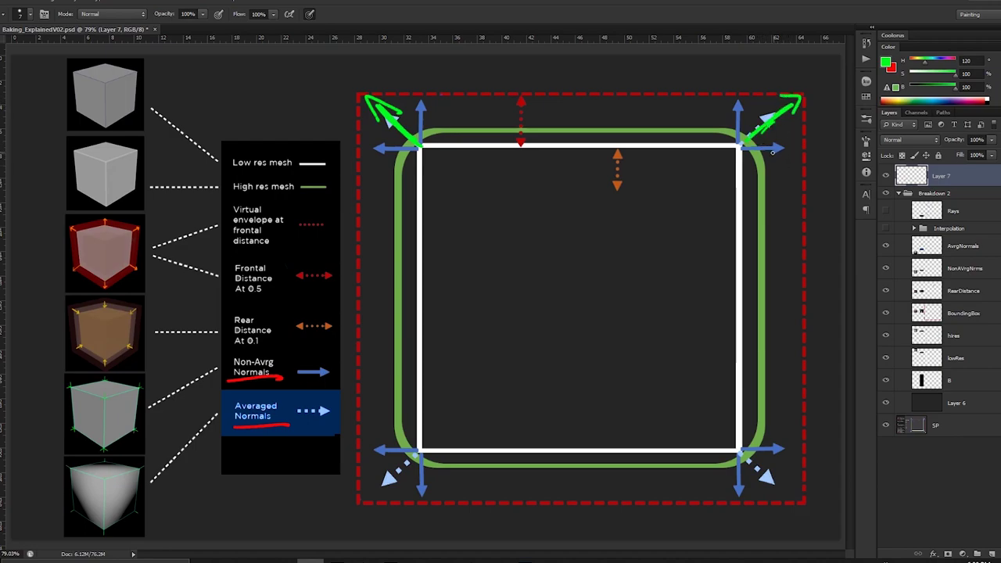
Step: Sketch red up, left and diagonal arrows inside the square, then scribble over them in green
key("x")
left_click_drag(422, 145, 423, 71)
left_click_drag(423, 71, 431, 97)
left_click_drag(558, 297, 558, 241)
left_click_drag(550, 252, 563, 255)
left_click_drag(558, 298, 497, 292)
mouse_move(513, 285)
left_mouse_down()
mouse_move(525, 301)
mouse_move(482, 231)
left_mouse_up()
mouse_move(482, 231)
left_mouse_down()
mouse_move(494, 256)
mouse_move(557, 299)
mouse_move(496, 267)
mouse_move(520, 247)
mouse_move(506, 264)
mouse_move(505, 252)
mouse_move(548, 242)
mouse_move(558, 277)
left_mouse_up()
key("x")
mouse_move(499, 295)
left_mouse_down()
mouse_move(510, 287)
mouse_move(548, 299)
left_mouse_up()
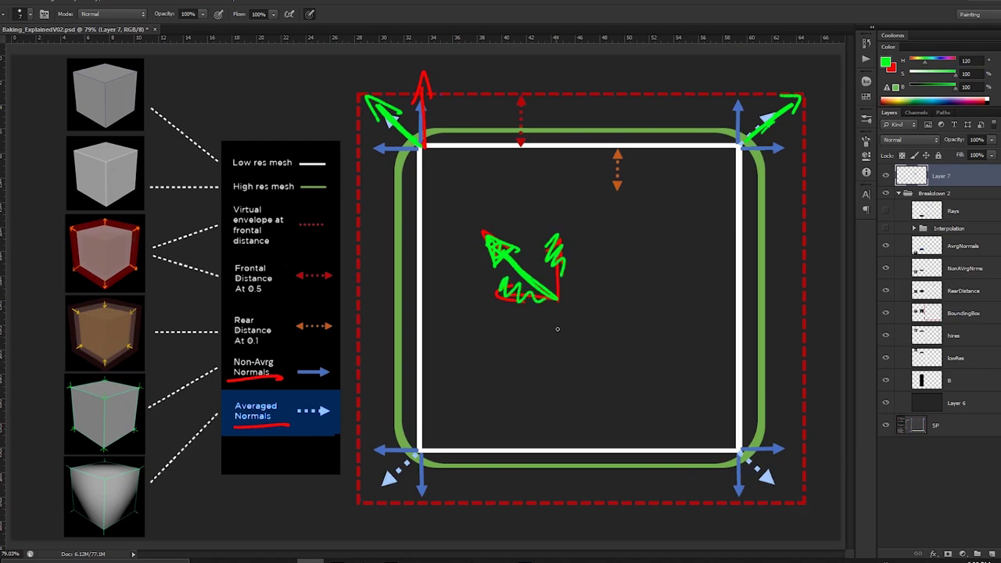
Step: Erase all annotations on Layer 7 and clear the selection
key("ctrl+a")
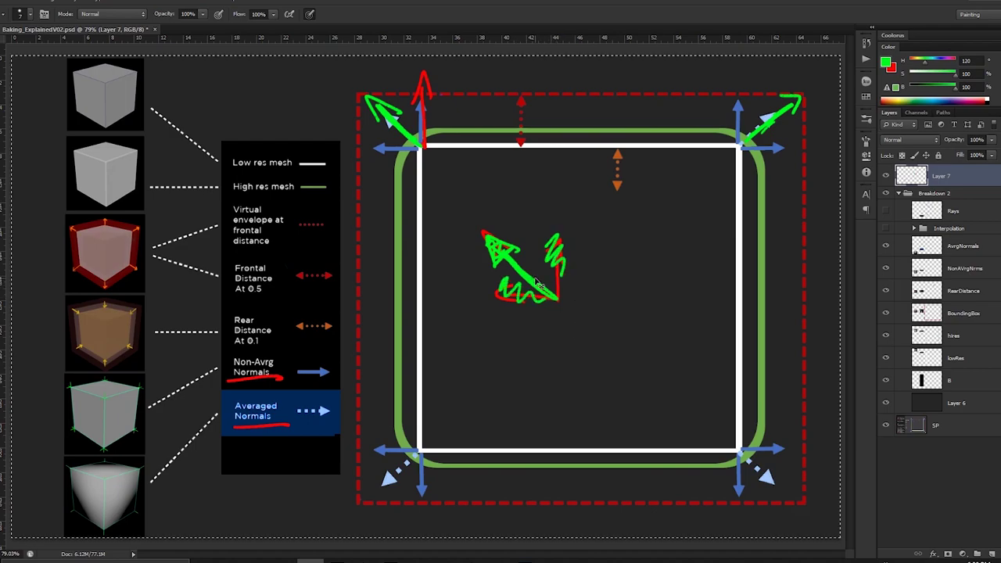
key("Delete")
key("ctrl+d")
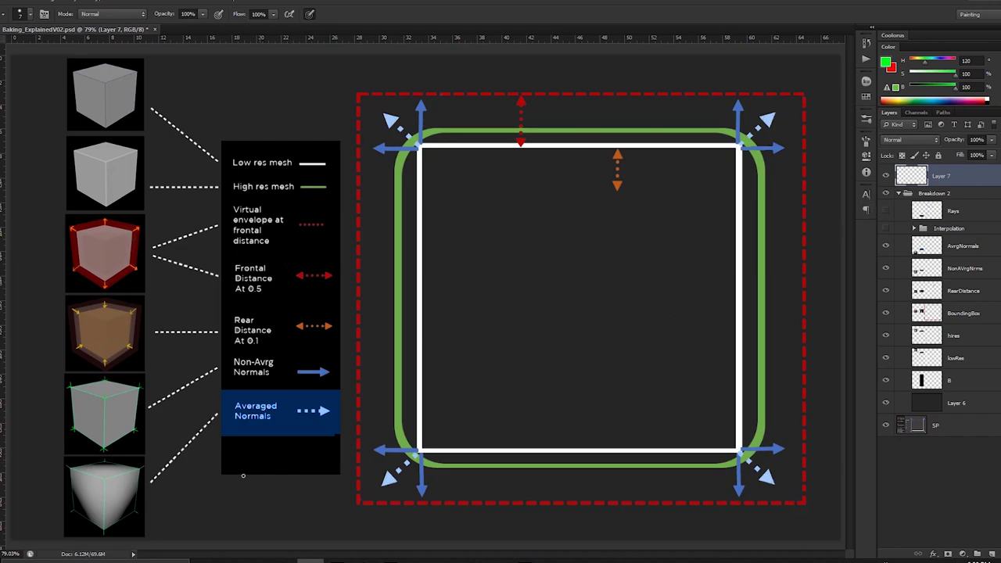
left_click_drag(207, 482, 144, 492)
mouse_move(160, 478)
left_mouse_down()
mouse_move(144, 492)
mouse_move(174, 494)
left_mouse_up()
left_click_drag(120, 514, 137, 497)
left_click_drag(74, 496, 86, 518)
key("z")
key("b")
left_click_drag(95, 464, 115, 463)
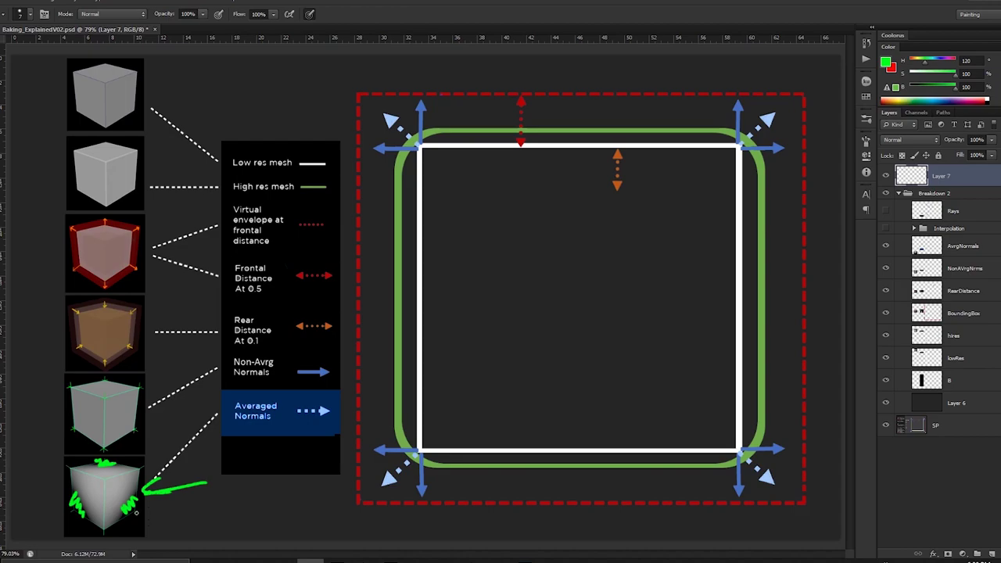
left_click_drag(137, 485, 131, 484)
mouse_move(67, 484)
left_mouse_down()
mouse_move(57, 500)
mouse_move(75, 485)
left_mouse_up()
left_click_drag(97, 447, 105, 479)
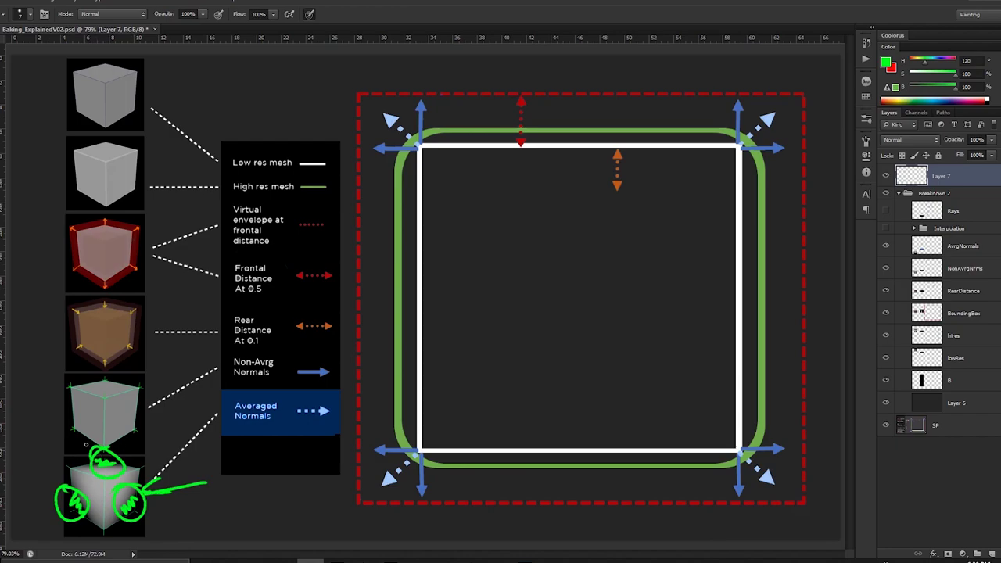
key("ctrl+alt+z")
key("ctrl+alt+z")
key("ctrl+alt+z")
key("ctrl+alt+z")
key("ctrl+alt+z")
key("ctrl+alt+z")
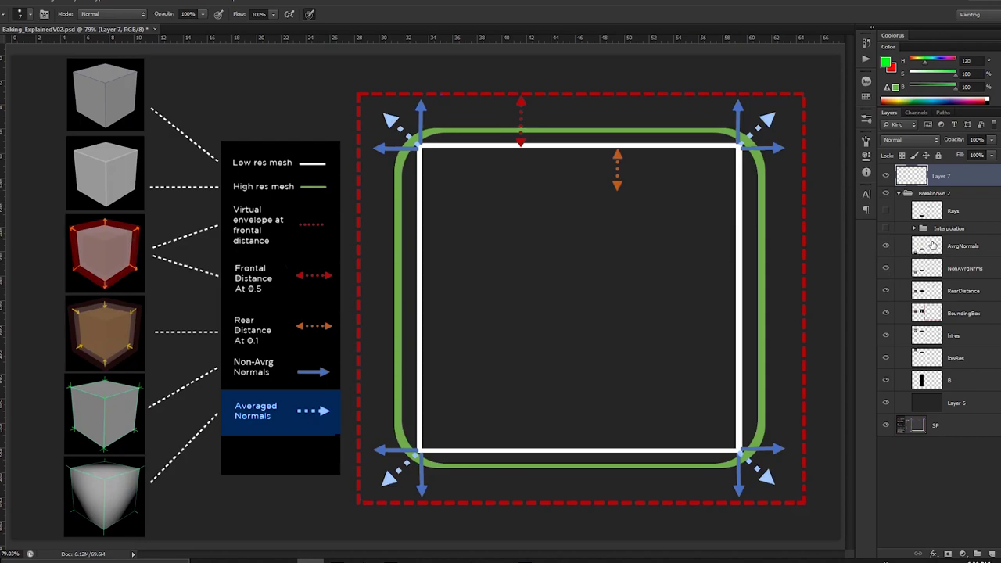
Step: Make Layer 7 active and show the Interpolation group's light-blue rays
left_click(932, 249)
left_click(950, 212)
left_click(942, 180)
left_click(886, 229)
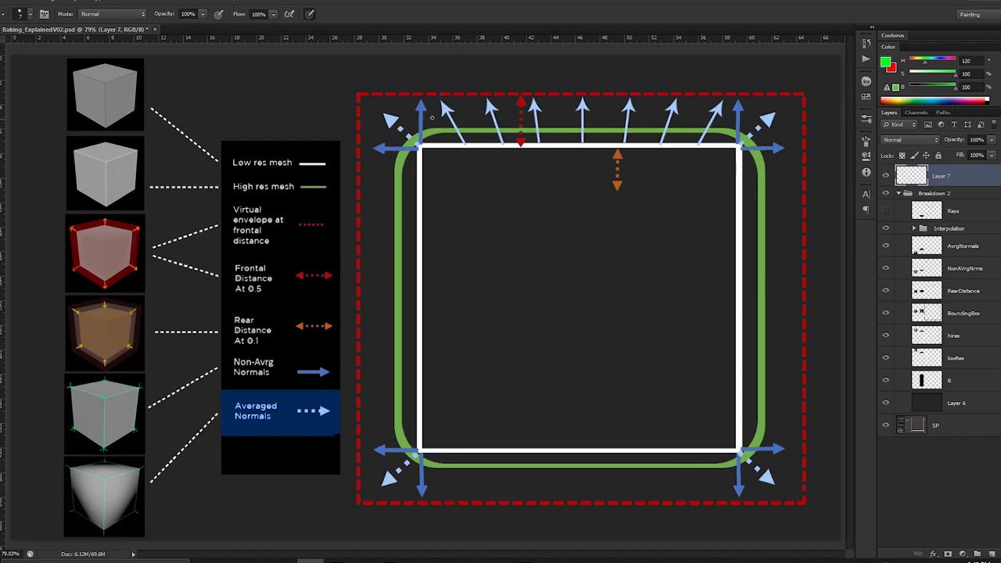
Step: Circle the top corners in green, label them A and B, and join them with a double-headed arrow
mouse_move(436, 81)
left_mouse_down()
mouse_move(430, 98)
mouse_move(372, 87)
left_mouse_up()
mouse_move(787, 103)
left_mouse_down()
mouse_move(713, 110)
mouse_move(707, 92)
left_mouse_up()
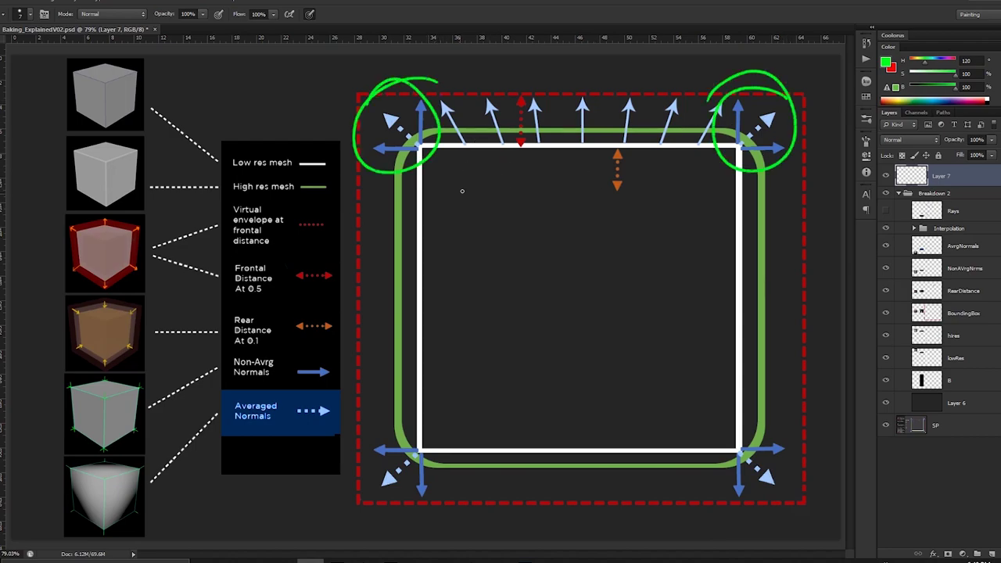
left_click_drag(434, 204, 452, 205)
left_click_drag(439, 192, 448, 191)
mouse_move(438, 160)
left_mouse_down()
mouse_move(418, 204)
mouse_move(439, 158)
left_mouse_up()
mouse_move(696, 175)
left_mouse_down()
mouse_move(698, 208)
mouse_move(706, 205)
left_mouse_up()
mouse_move(688, 164)
left_mouse_down()
mouse_move(692, 221)
mouse_move(675, 167)
left_mouse_up()
left_click_drag(472, 194, 652, 207)
left_click_drag(627, 191, 630, 219)
left_click_drag(486, 182, 509, 211)
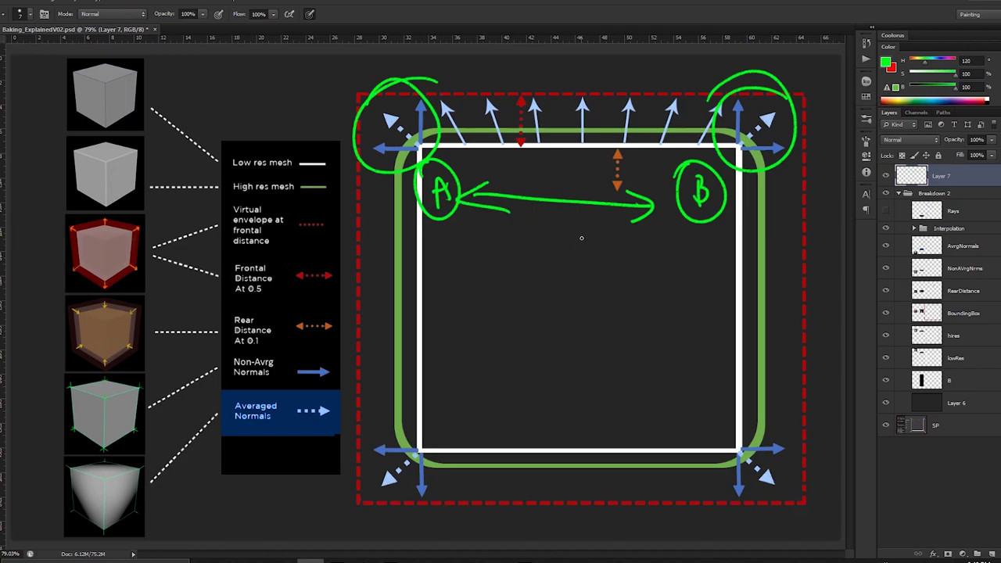
Step: Draw green up-left, up-right, middle and in-between arrows inside the square
left_click_drag(481, 316, 435, 274)
mouse_move(435, 275)
left_mouse_down()
mouse_move(440, 294)
mouse_move(459, 280)
left_mouse_up()
left_click_drag(684, 322, 732, 282)
left_click_drag(732, 282, 727, 306)
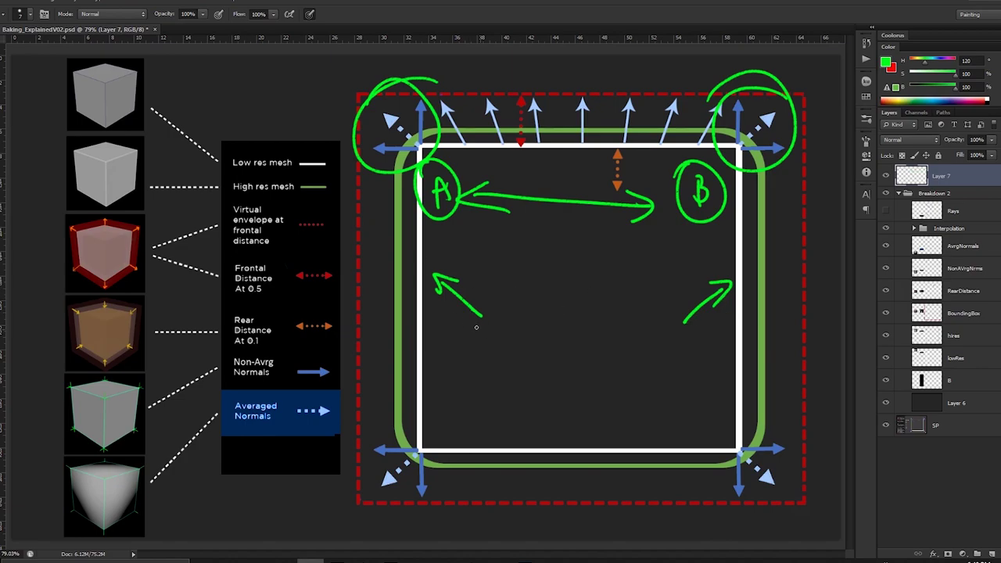
left_click_drag(579, 315, 577, 255)
left_click_drag(568, 272, 586, 270)
left_click_drag(523, 314, 498, 256)
mouse_move(498, 256)
left_mouse_down()
mouse_move(495, 274)
mouse_move(512, 266)
left_mouse_up()
mouse_move(627, 310)
left_mouse_down()
mouse_move(650, 267)
mouse_move(652, 280)
left_mouse_up()
Step: Add red arrows inside the square and draw red boxes around the circled A and B
key("x")
left_click_drag(521, 311, 498, 256)
mouse_move(494, 273)
left_mouse_down()
mouse_move(500, 252)
mouse_move(512, 264)
left_mouse_up()
mouse_move(625, 307)
left_mouse_down()
mouse_move(642, 267)
mouse_move(655, 274)
left_mouse_up()
mouse_move(552, 314)
left_mouse_down()
mouse_move(536, 259)
mouse_move(545, 270)
left_mouse_up()
mouse_move(496, 312)
left_mouse_down()
mouse_move(467, 258)
mouse_move(478, 268)
left_mouse_up()
mouse_move(652, 309)
left_mouse_down()
mouse_move(686, 276)
mouse_move(688, 288)
left_mouse_up()
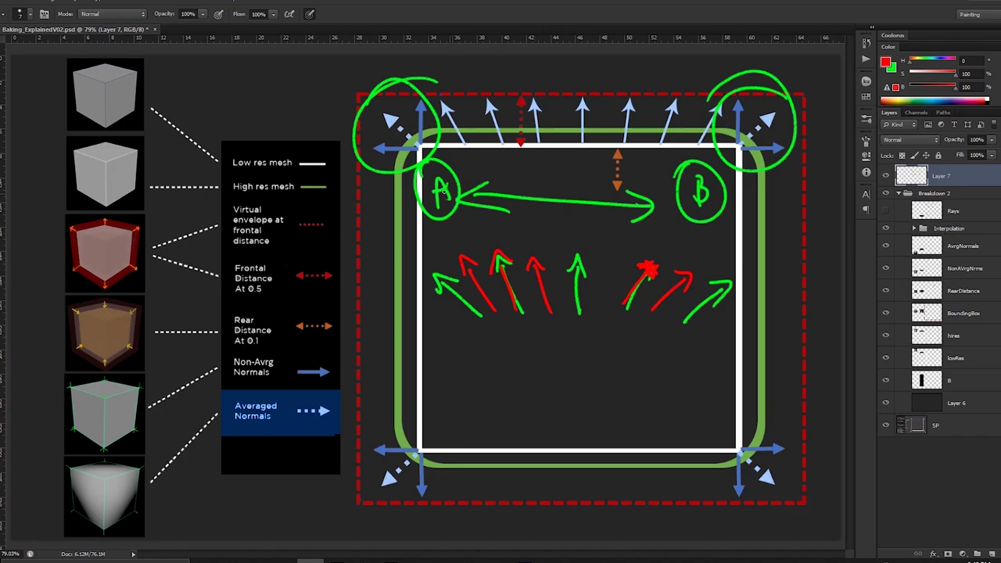
mouse_move(408, 227)
left_mouse_down()
mouse_move(473, 196)
mouse_move(398, 154)
mouse_move(406, 225)
left_mouse_up()
mouse_move(661, 166)
left_mouse_down()
mouse_move(671, 205)
mouse_move(737, 205)
mouse_move(676, 225)
mouse_move(688, 230)
left_mouse_up()
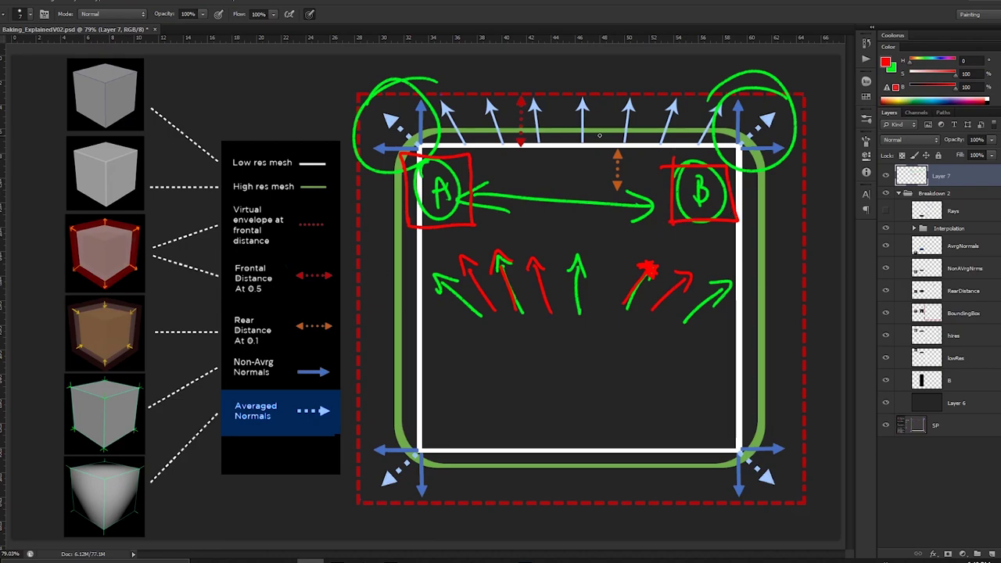